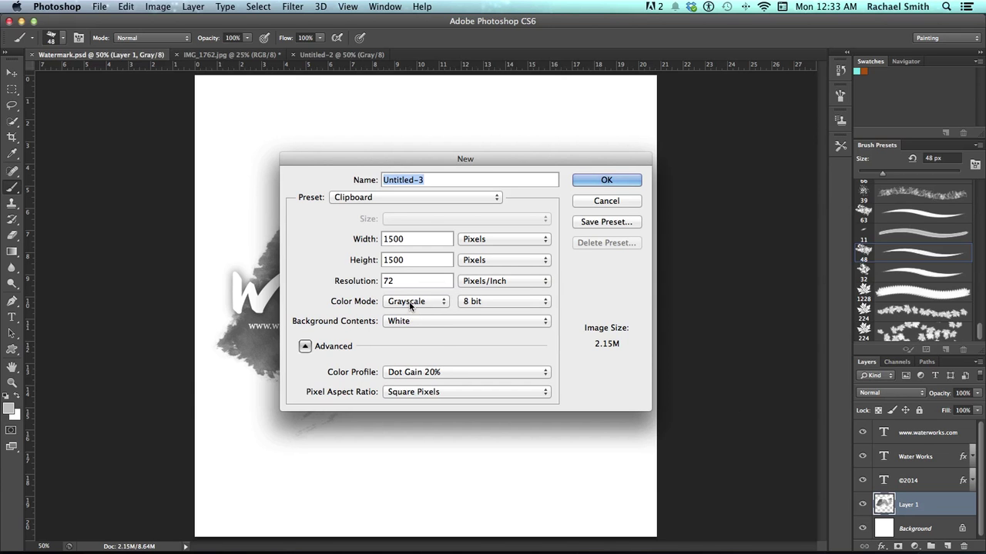
click(411, 303)
click(411, 302)
click(589, 202)
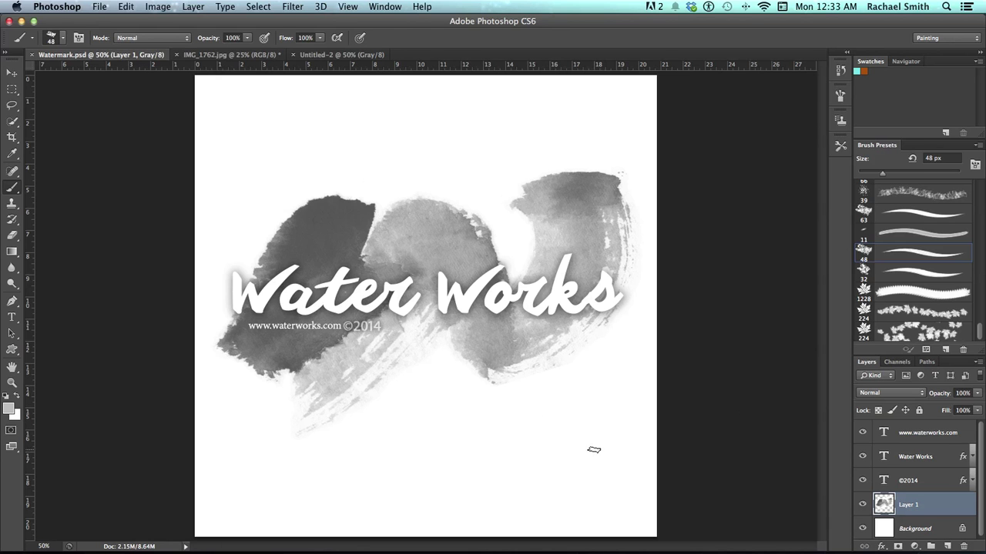
- Hide and show the watercolor brush-stroke layer to check what it contributes to the watermark
click(862, 505)
click(862, 505)
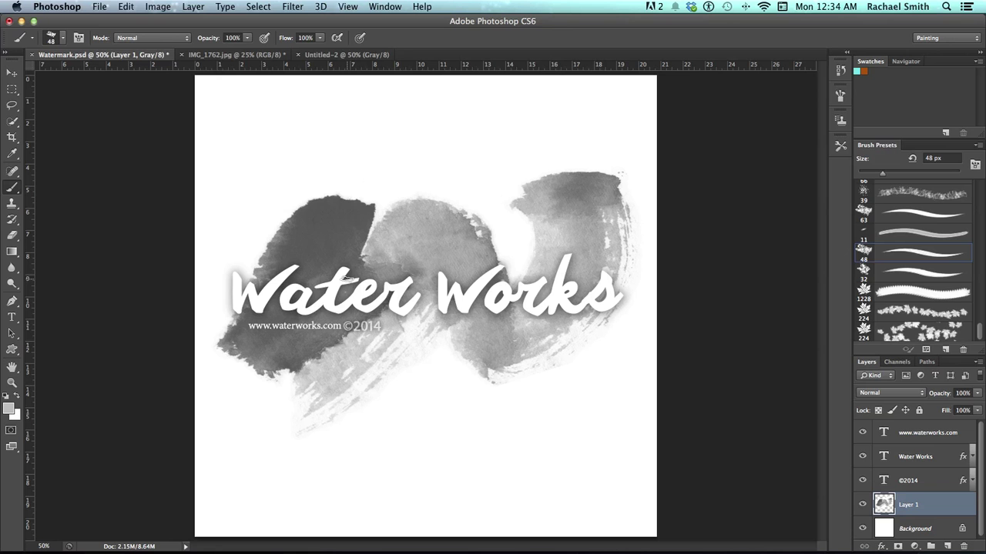
- Reset the foreground and background colors to default and set the type size to 50 pt
key(d)
key(t)
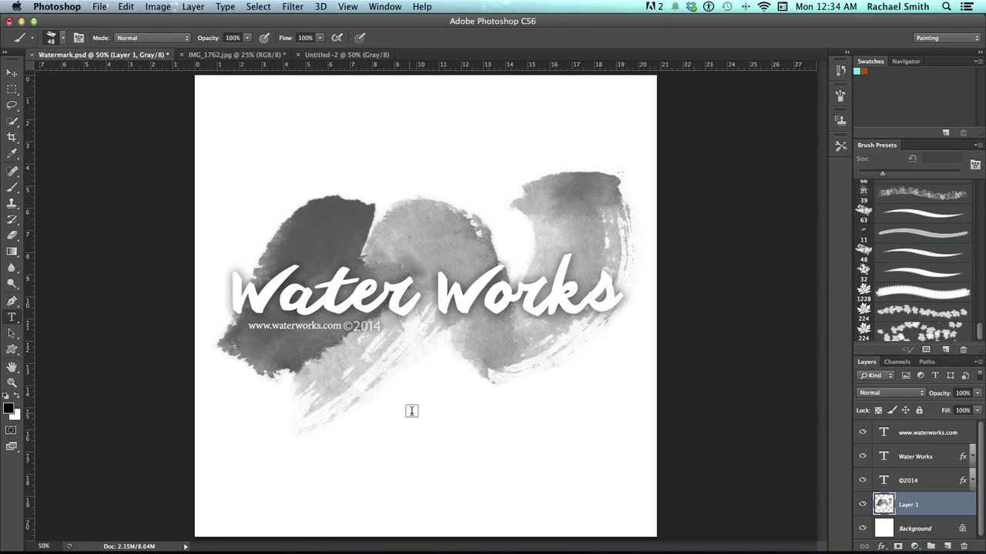
click(431, 410)
key(super+Return)
click(223, 37)
text(50)
key(Return)
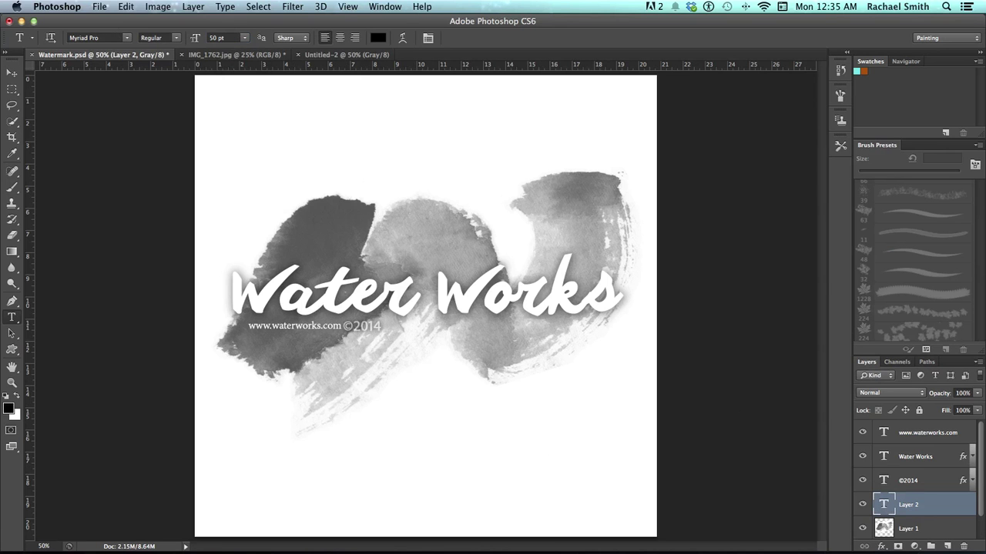
- Add a © symbol as text on the empty canvas below the Water Works logo
click(440, 418)
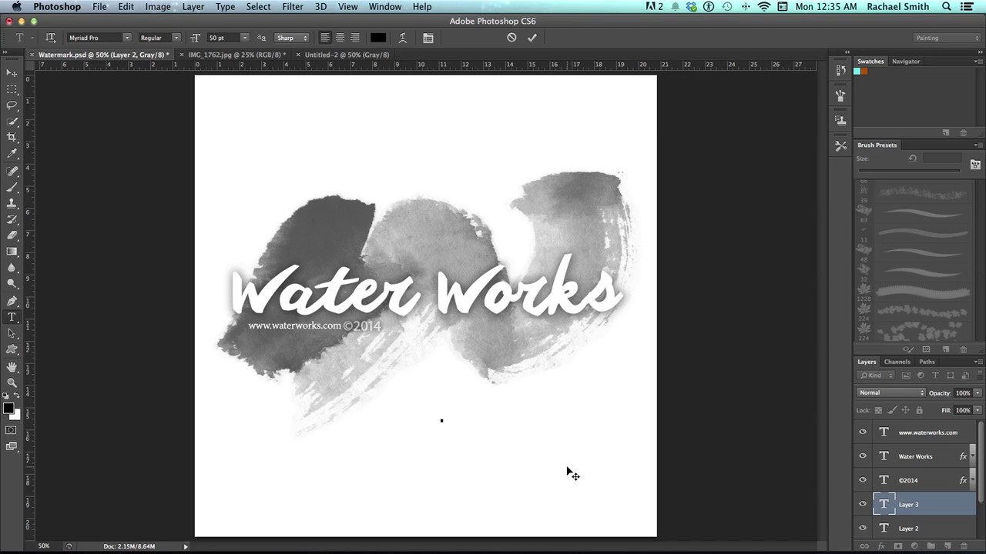
text(©)
click(572, 473)
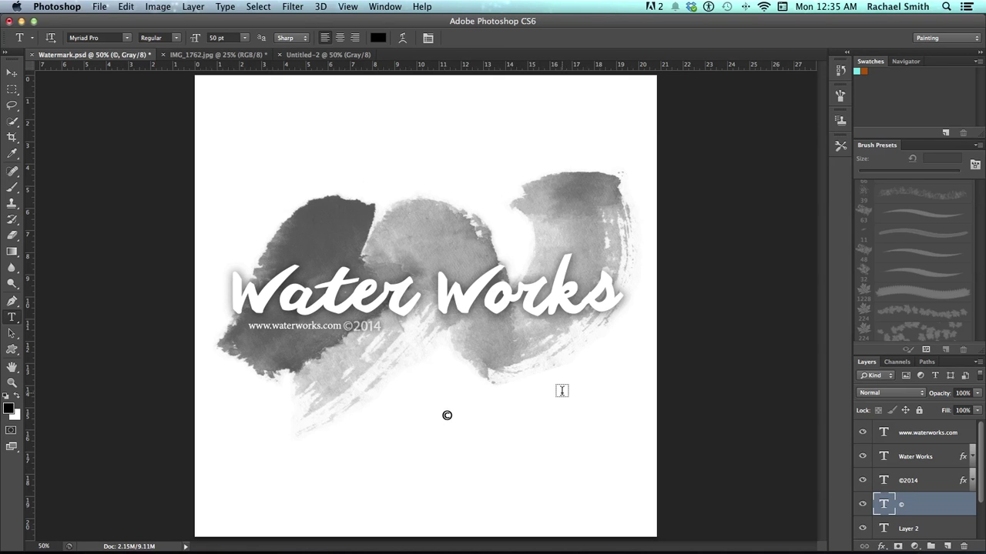
- Consult the watermark assignment instructions in Chrome, and delete the © test layer back in Photoshop
key(super+Tab)
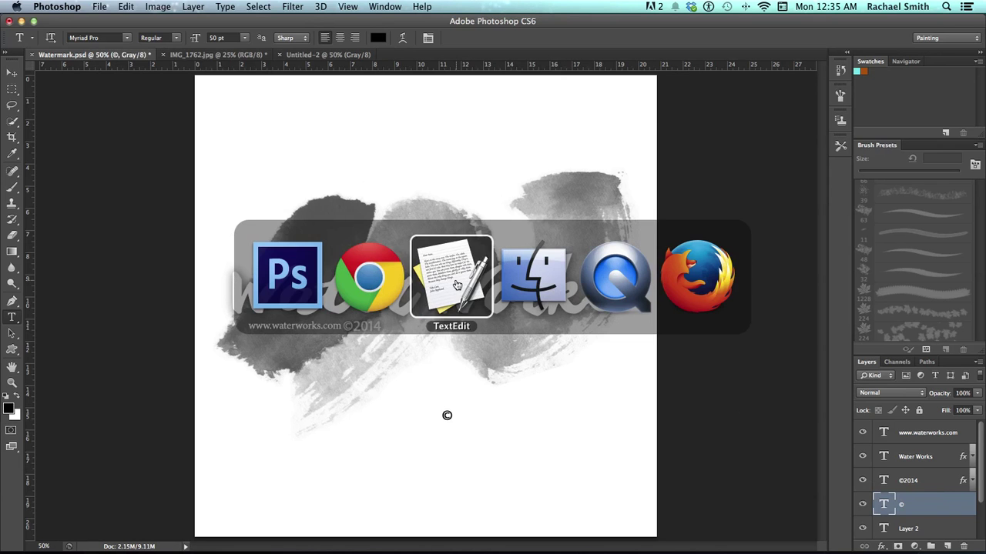
click(393, 279)
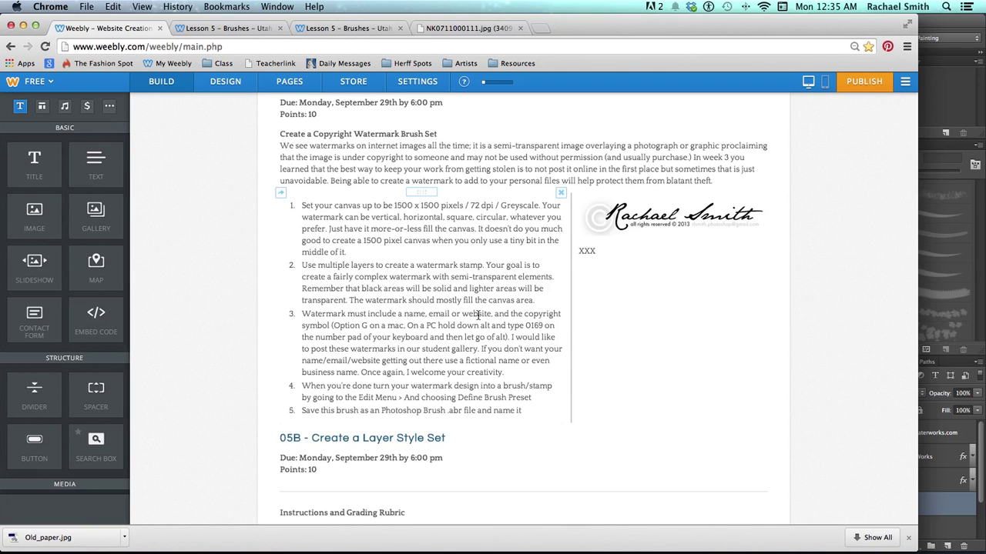
key(super+Tab)
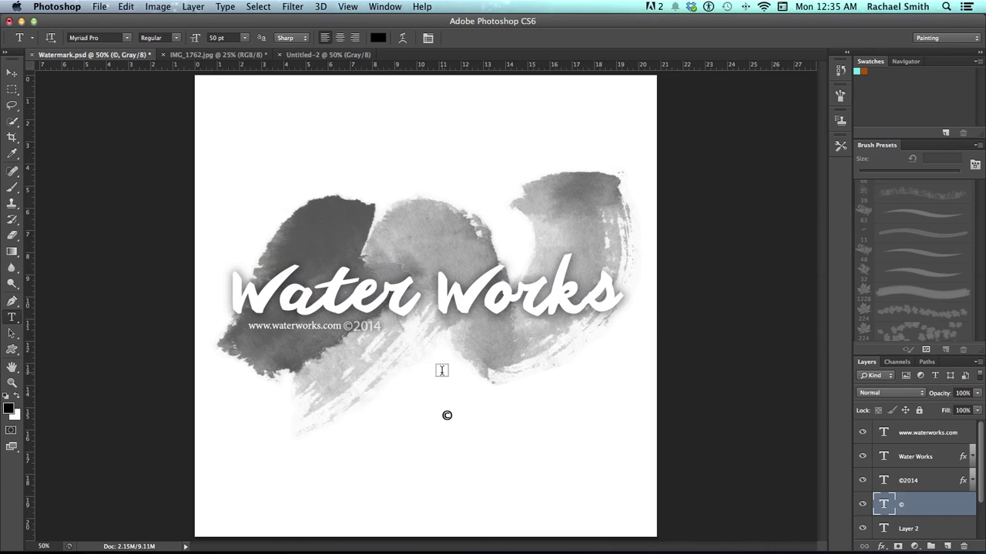
key(Escape)
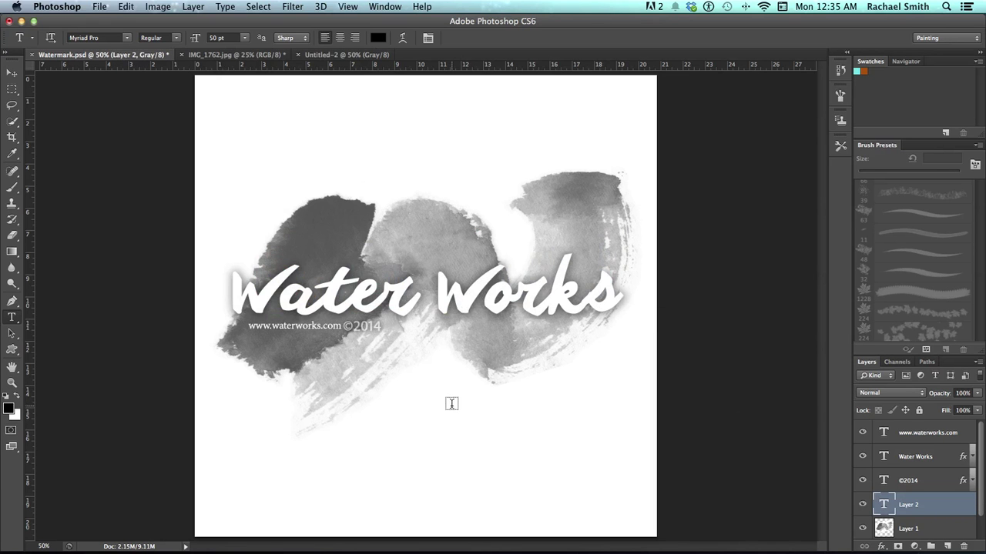
click(862, 480)
click(862, 480)
click(863, 457)
click(862, 457)
click(862, 433)
click(863, 433)
- Define the watermark artwork as a brush preset named "waterworks watermark"
click(130, 6)
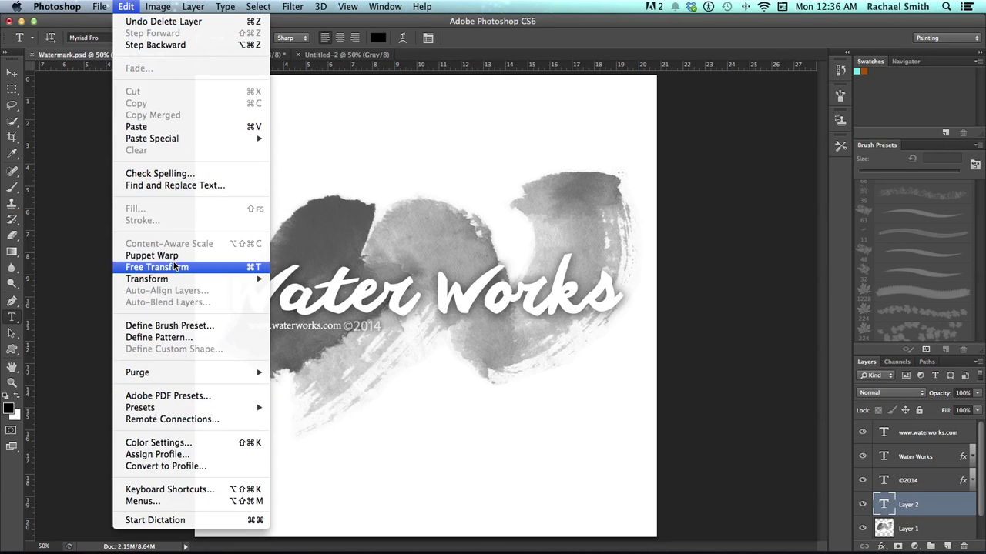
click(176, 326)
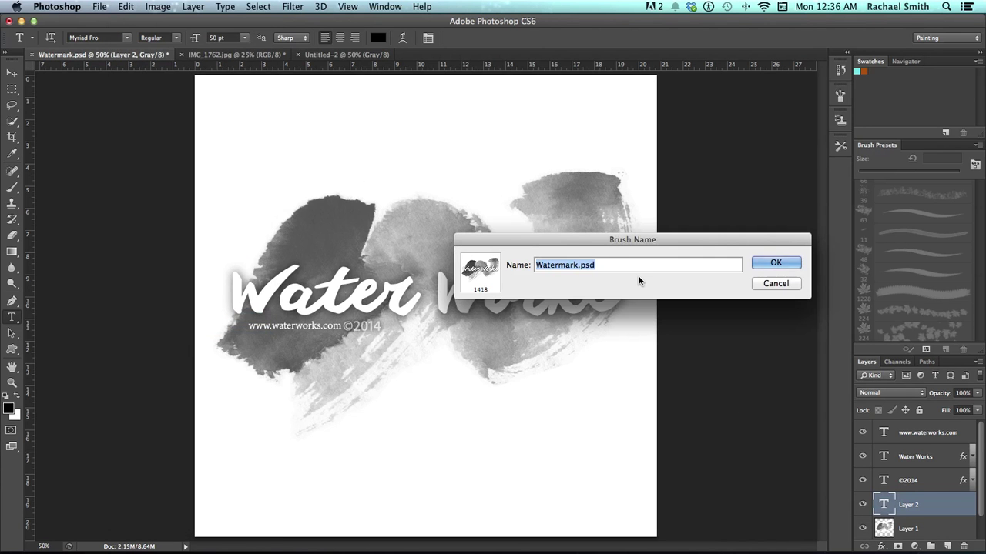
text(waterm)
key(BackSpace)
text(works watermark)
key(Return)
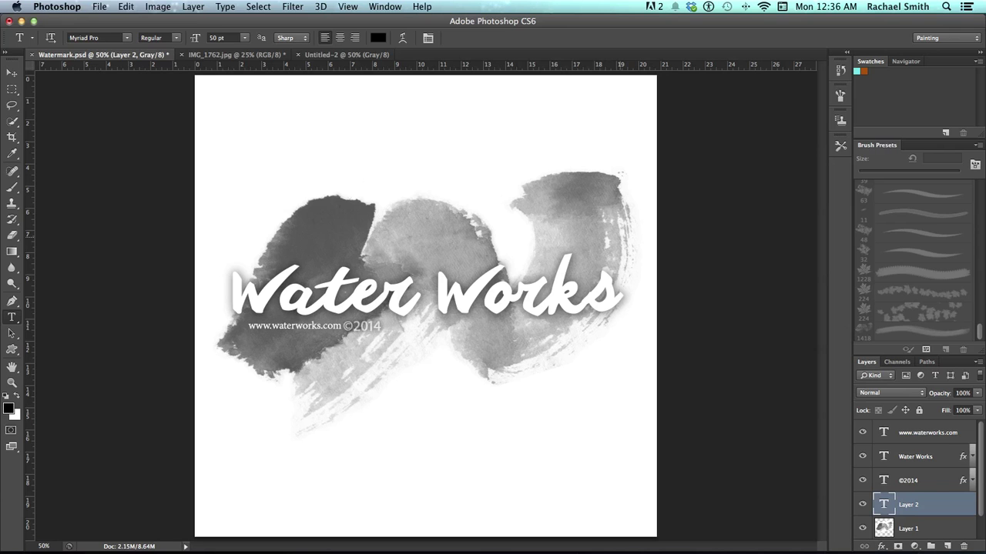
- Choose the new 1418 px watermark preset for the Brush tool and switch to the IMG_1762.jpg photo
key(b)
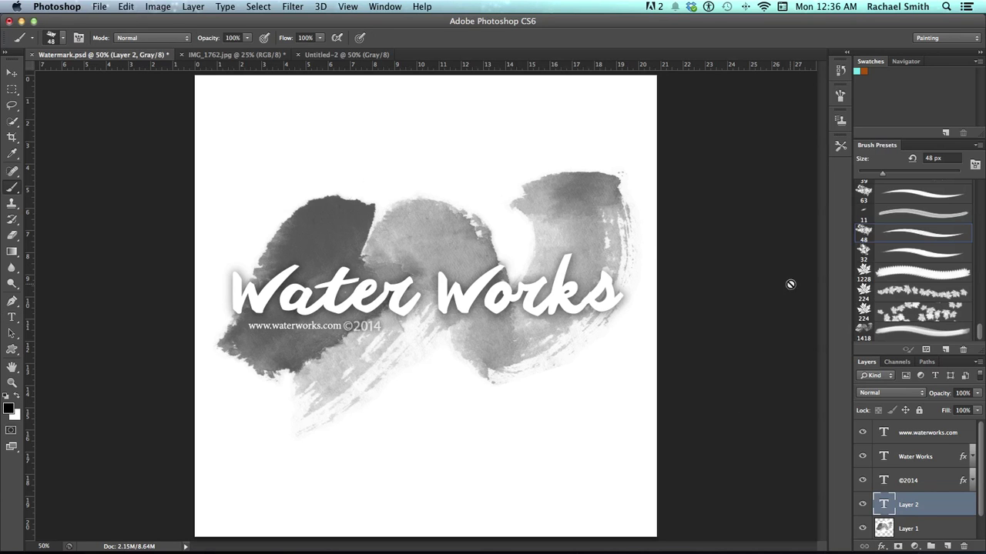
click(893, 334)
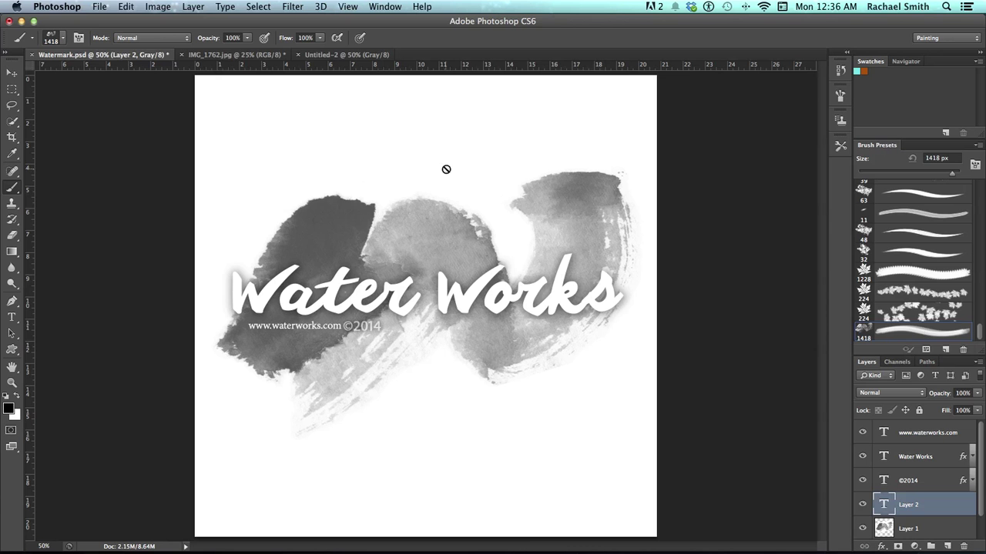
click(220, 55)
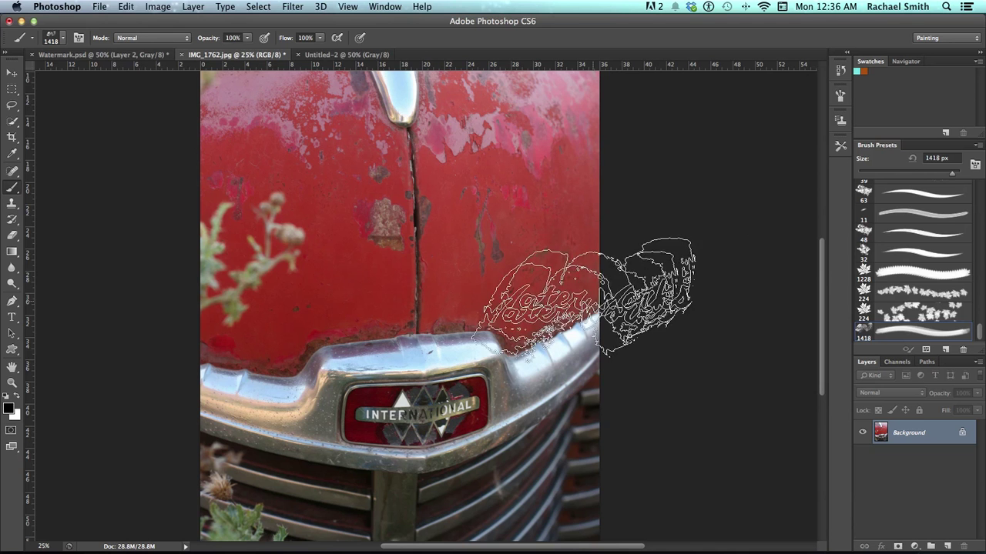
- Set the foreground color to white and stamp the watermark once on the truck's red hood above the emblem
click(16, 396)
click(8, 407)
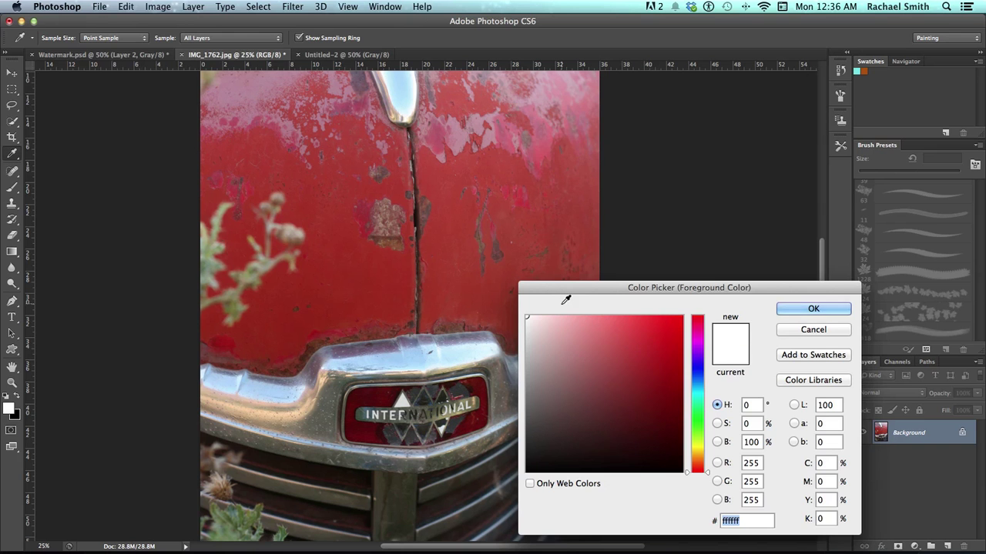
click(813, 308)
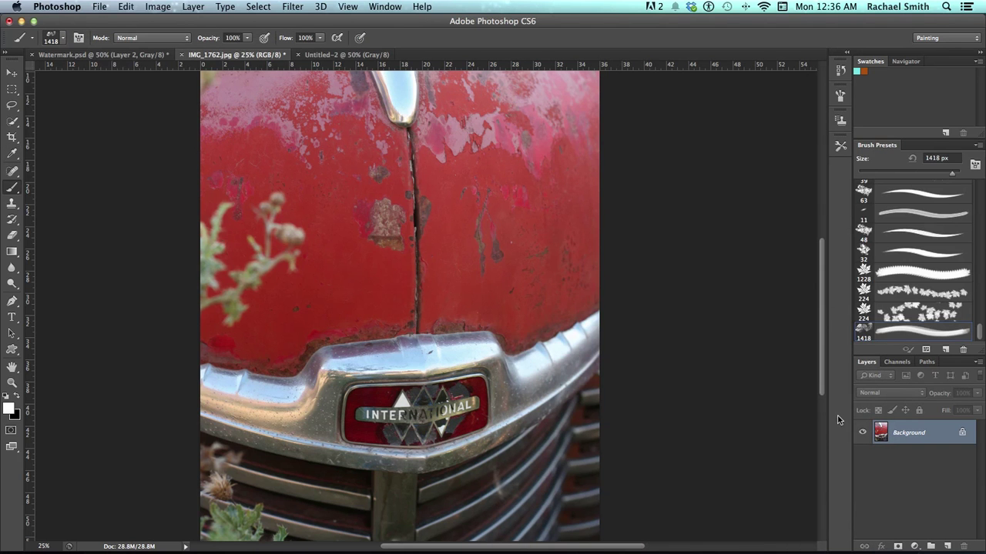
click(404, 237)
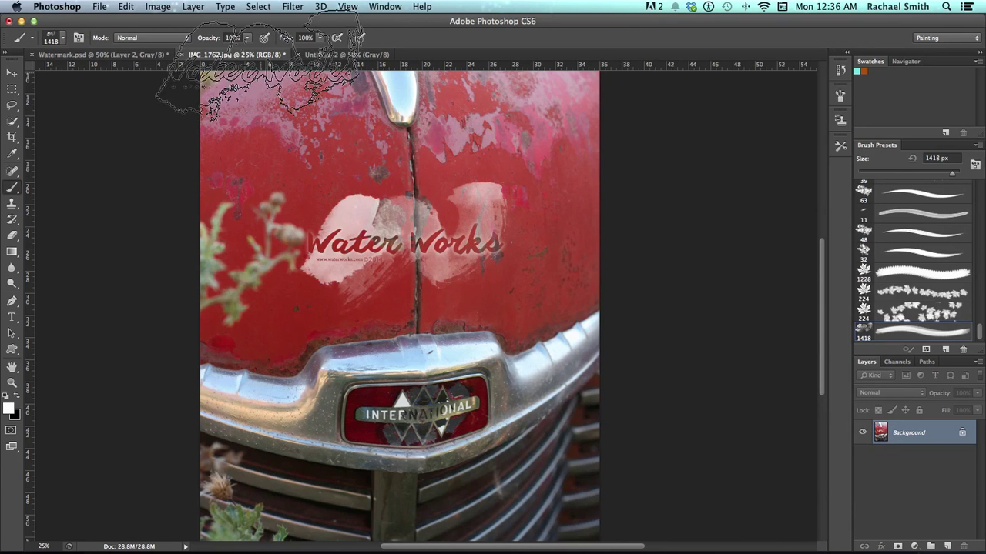
- Inspect the stamped watermark on the truck hood up close and from farther out
key(z)
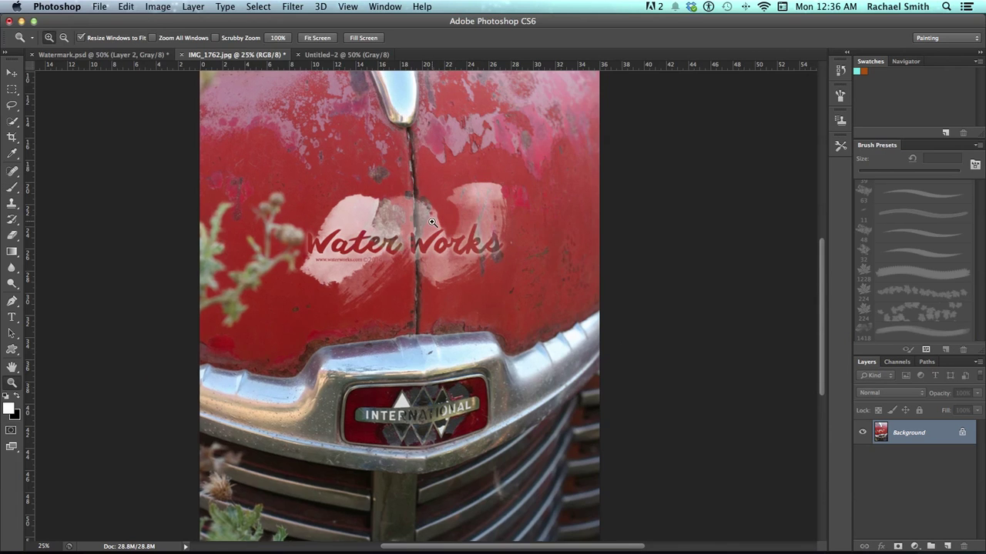
click(425, 231)
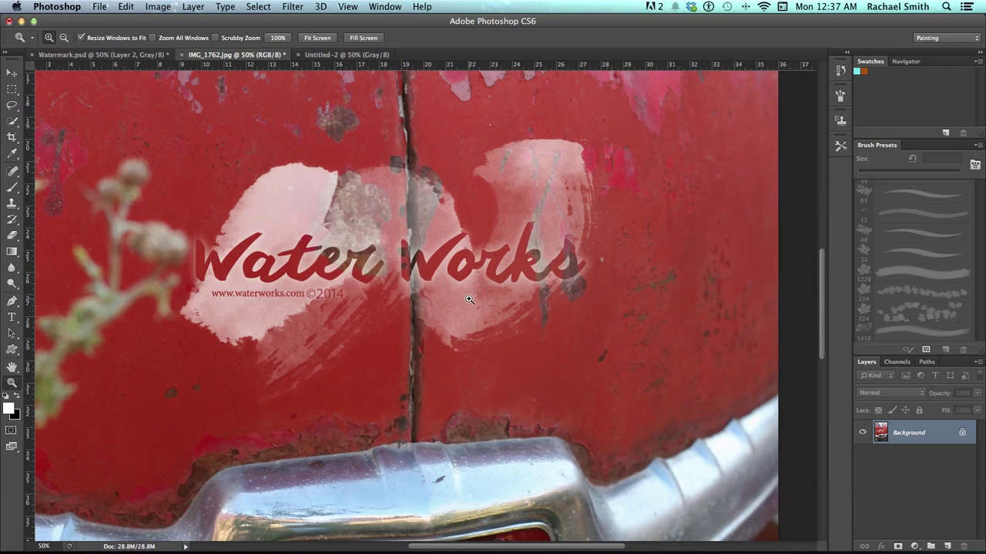
key(alt)
alt+click(414, 282)
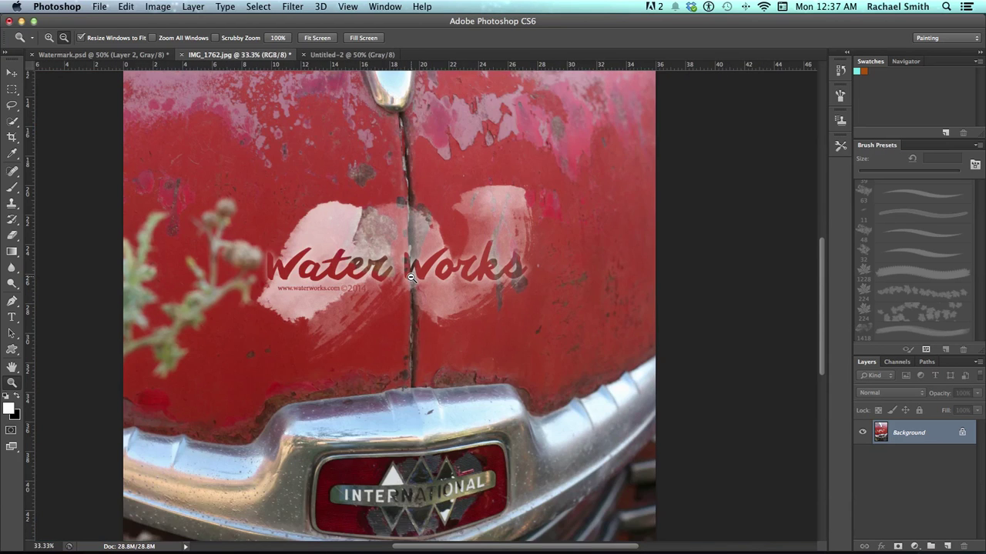
alt+click(412, 279)
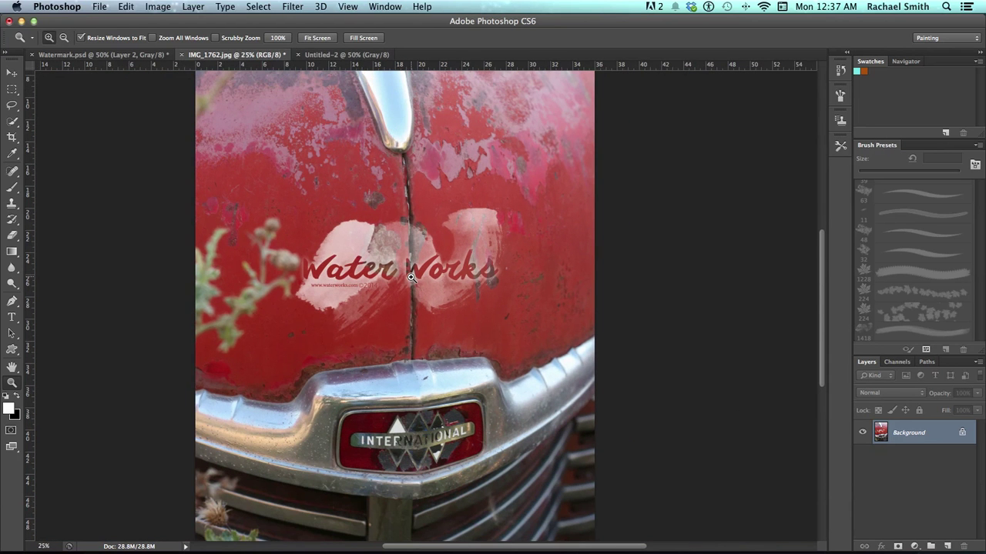
- Add the white text "Water Works © 2014" on the red hood below the stamped watermark
click(496, 314)
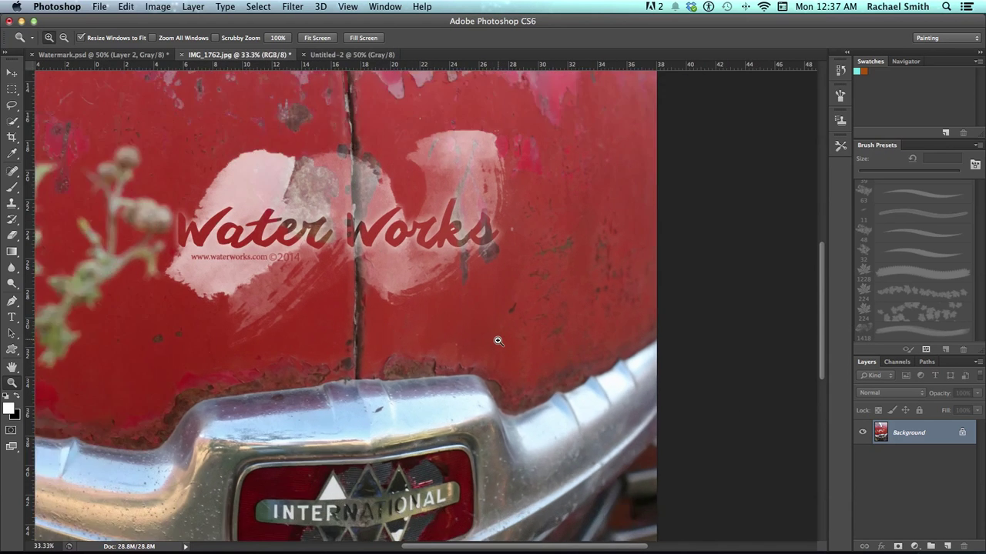
click(497, 340)
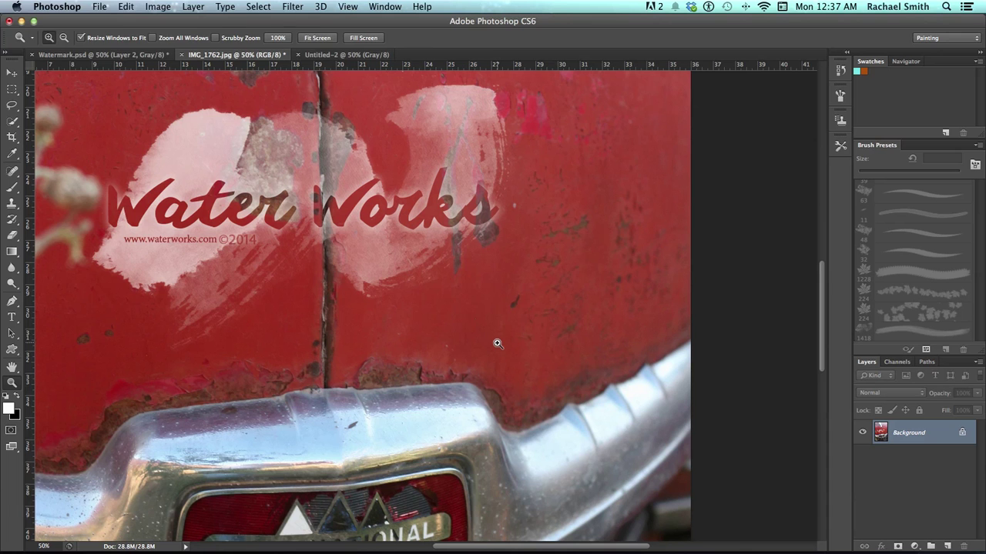
key(t)
click(437, 323)
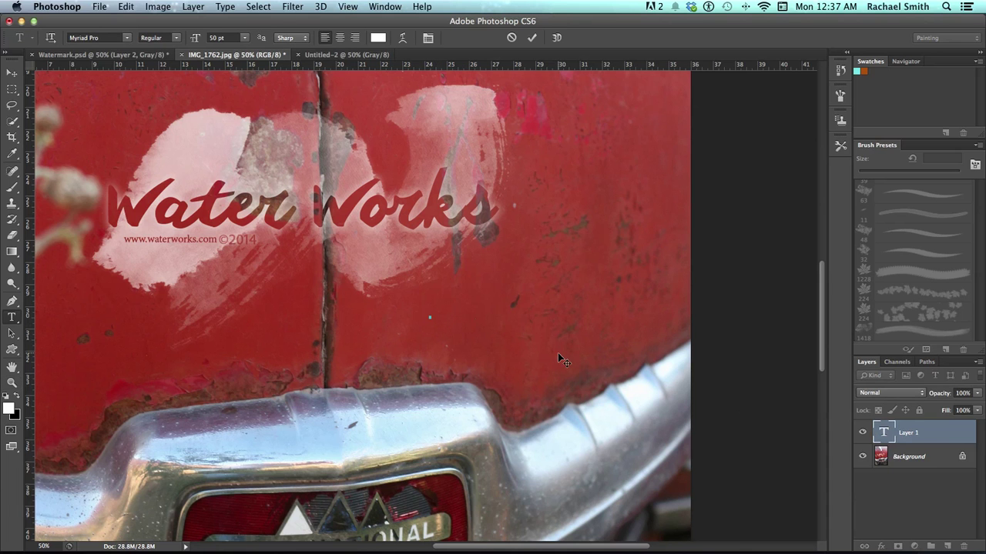
text(Work)
key(BackSpace)
key(BackSpace)
key(BackSpace)
text(ater Works)
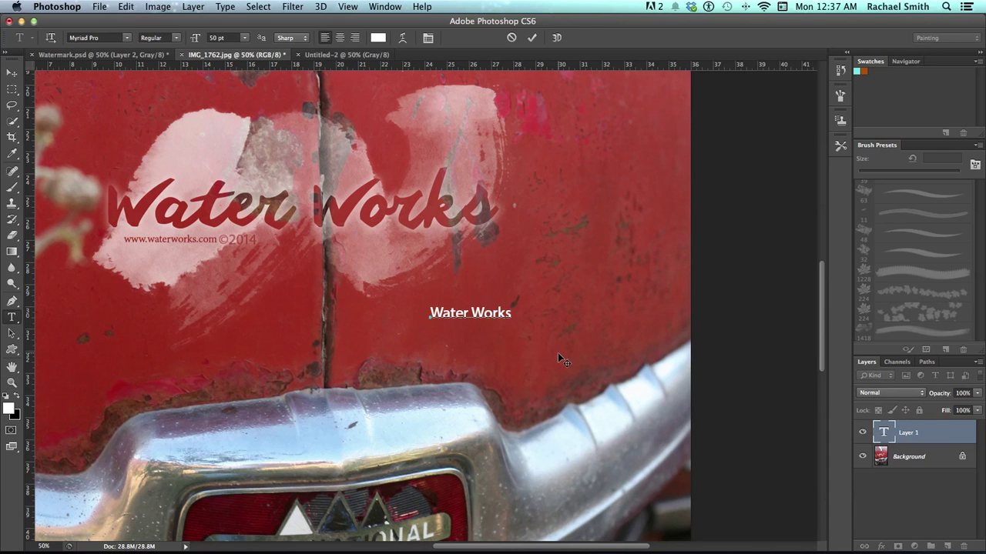
text( © 2014)
key(ctrl+Return)
- Enlarge and reposition the "Water Works © 2014" text above the chrome trim, and merge it into the Background layer
key(ctrl+t)
drag(563, 325, 598, 356)
key(Return)
key(v)
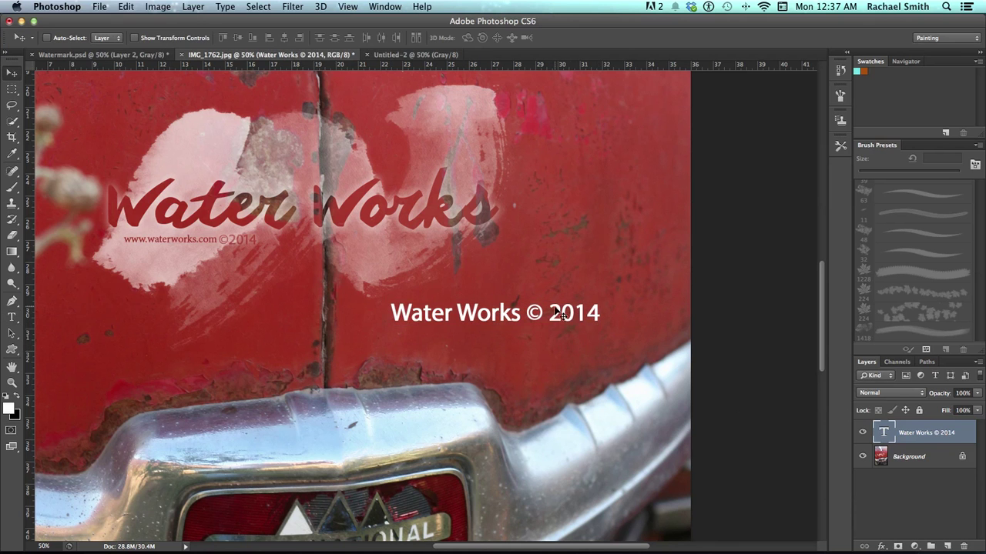
drag(555, 309, 567, 321)
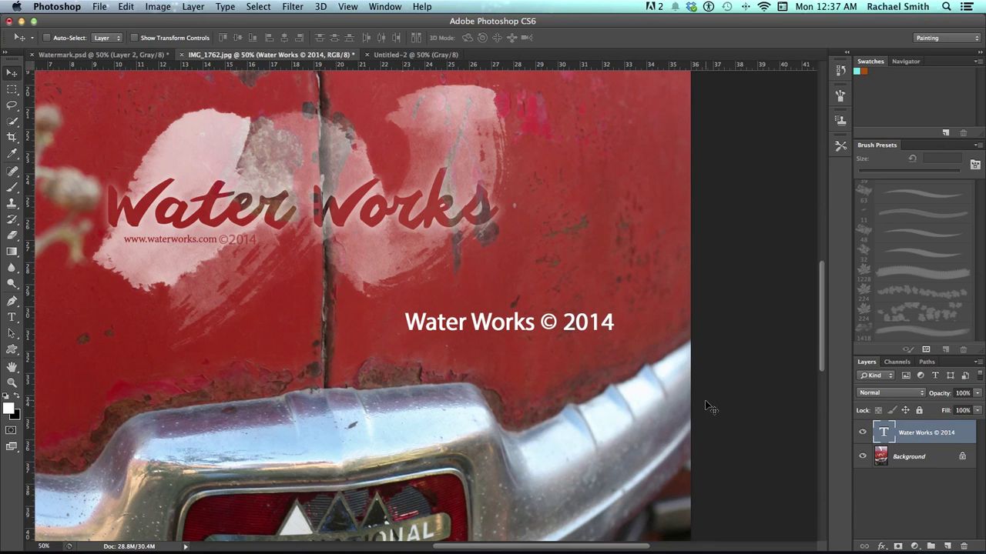
key(ctrl+e)
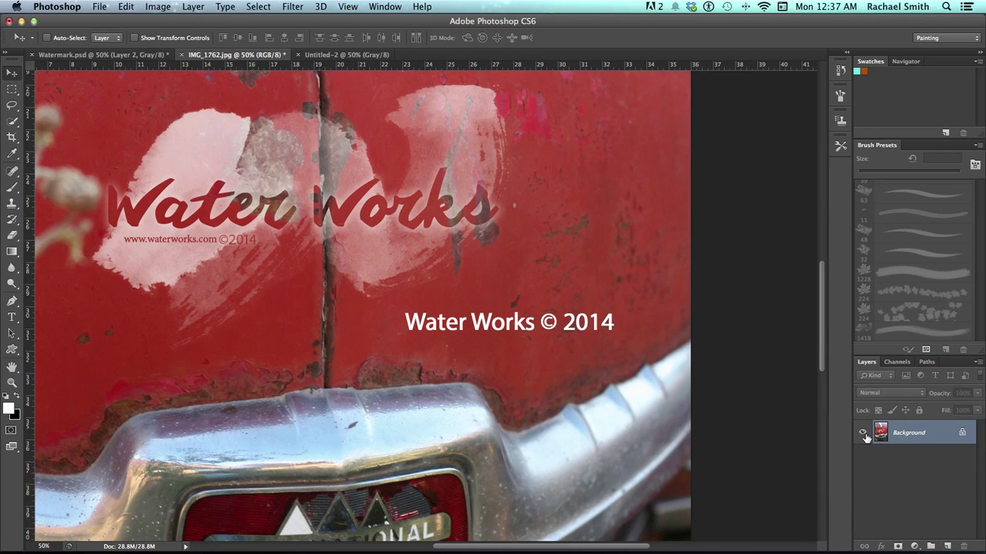
- Draw a rectangular selection closely around the "Water Works © 2014" text above the chrome trim
key(z)
click(498, 323)
click(499, 323)
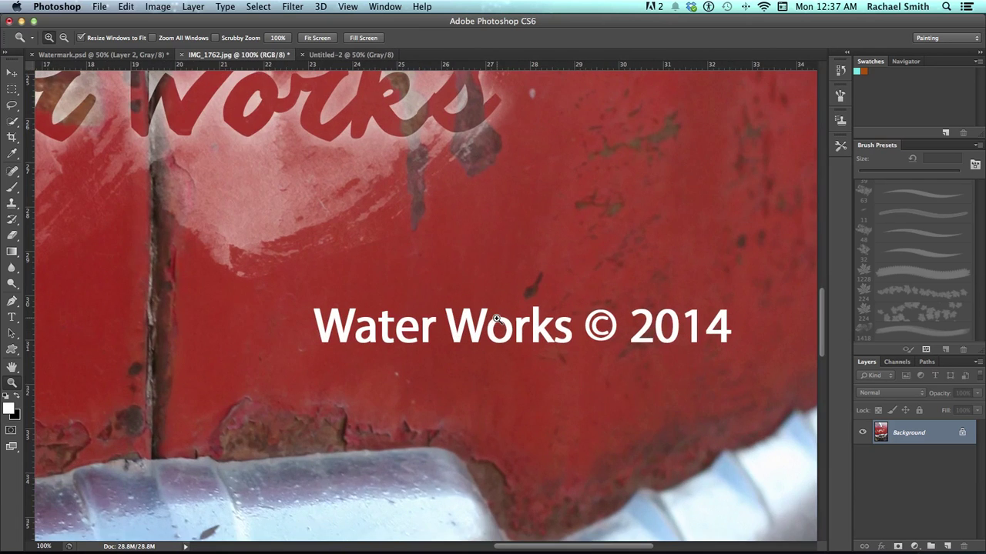
click(573, 343)
drag(613, 350, 593, 334)
alt+click(590, 329)
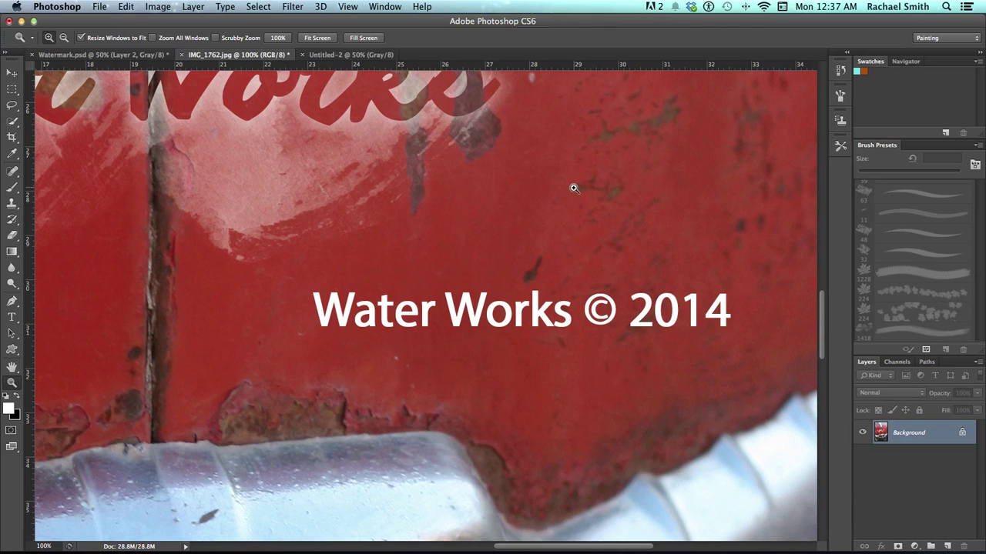
key(m)
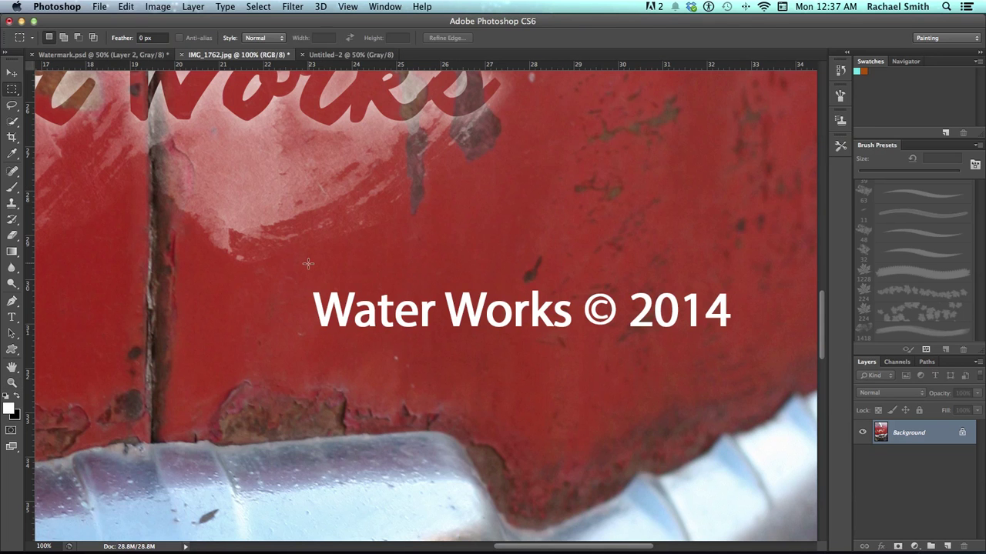
drag(299, 269, 747, 345)
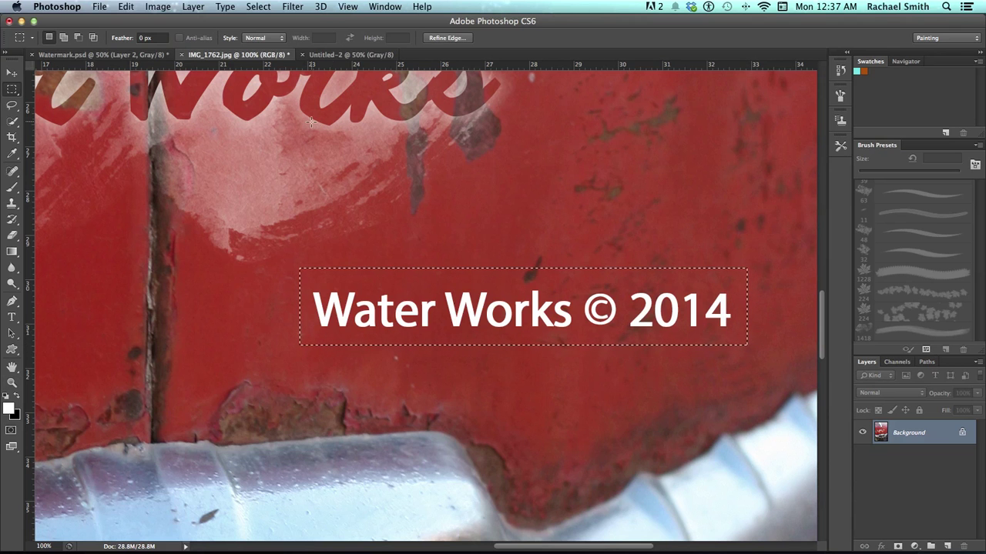
- Narrow the selection to the white lettering using Color Range with Sampled Colors and a fuzziness of 118
click(258, 6)
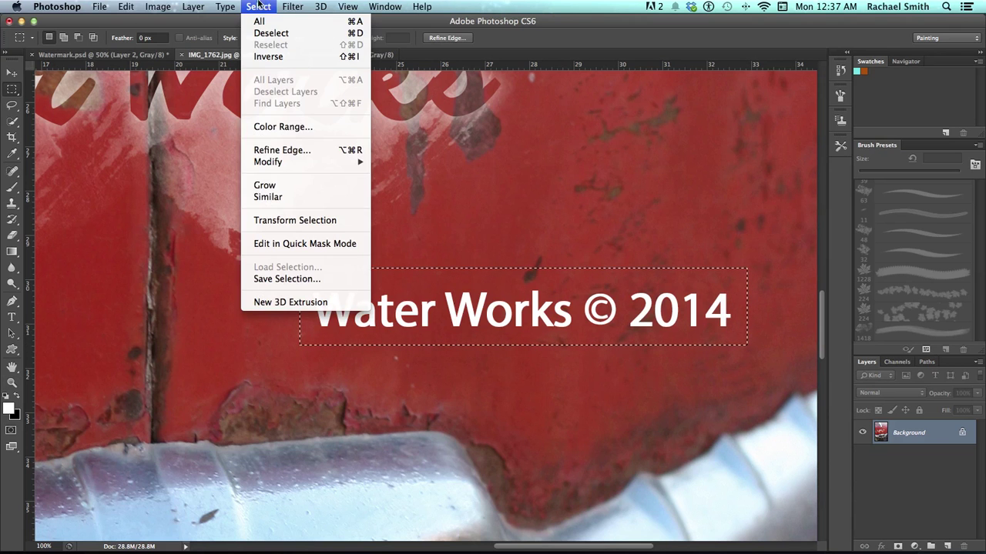
mouse_move(259, 160)
click(263, 126)
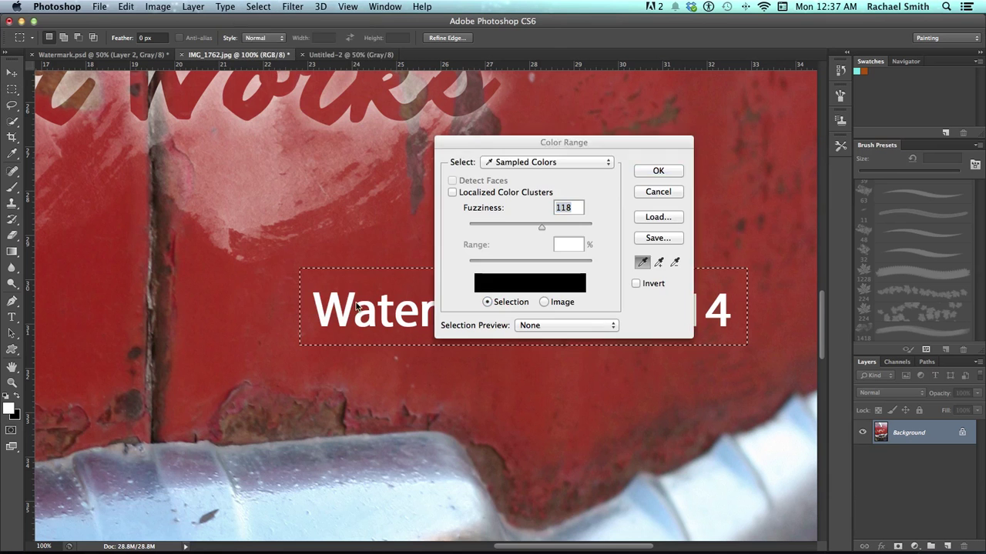
click(658, 171)
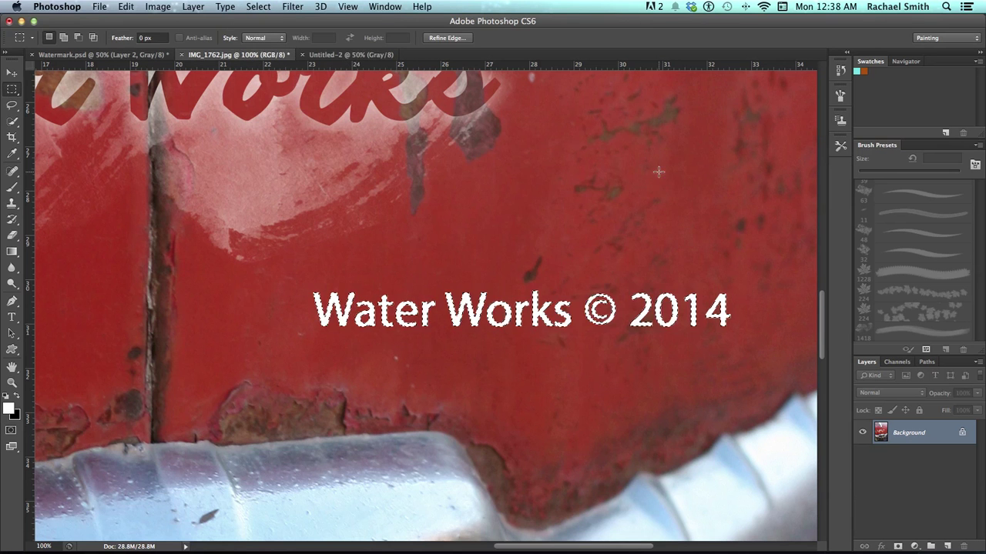
- Expand the lettering selection slightly so it includes a thin margin around every character
key(z)
click(539, 315)
click(501, 310)
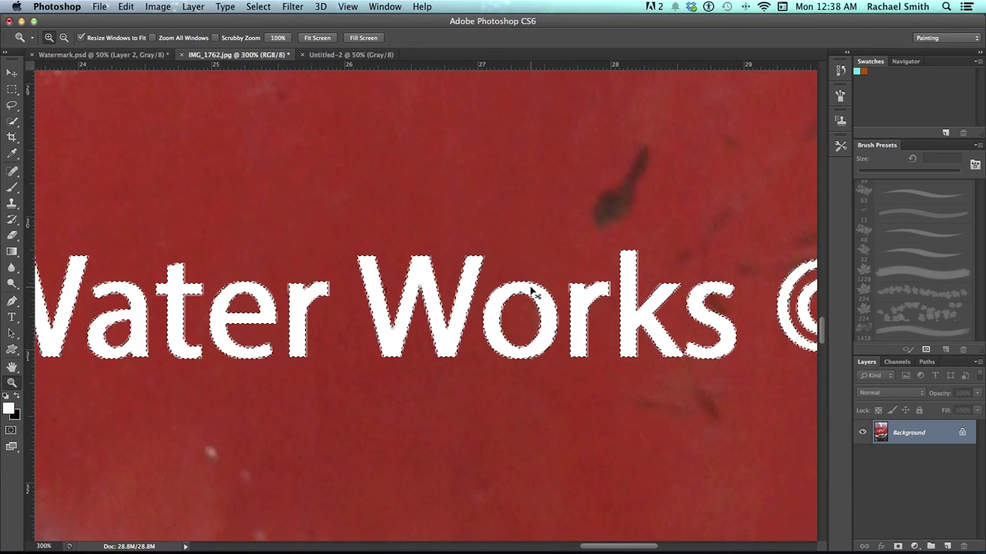
key(super+e)
key(Return)
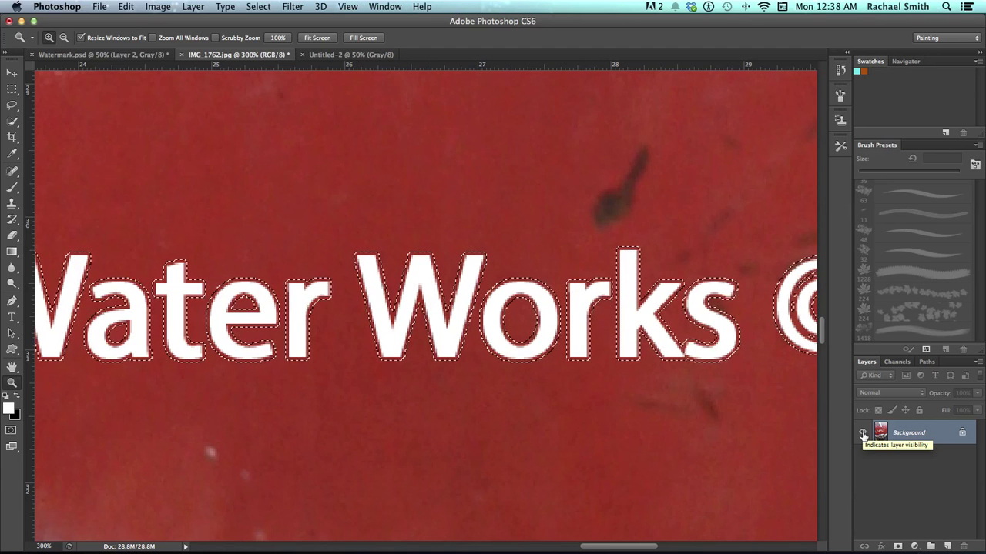
- Remove the lettering with a Content-Aware fill in Normal mode at 100% opacity, clear the selection and check the repaired hood
key(shift+BackSpace)
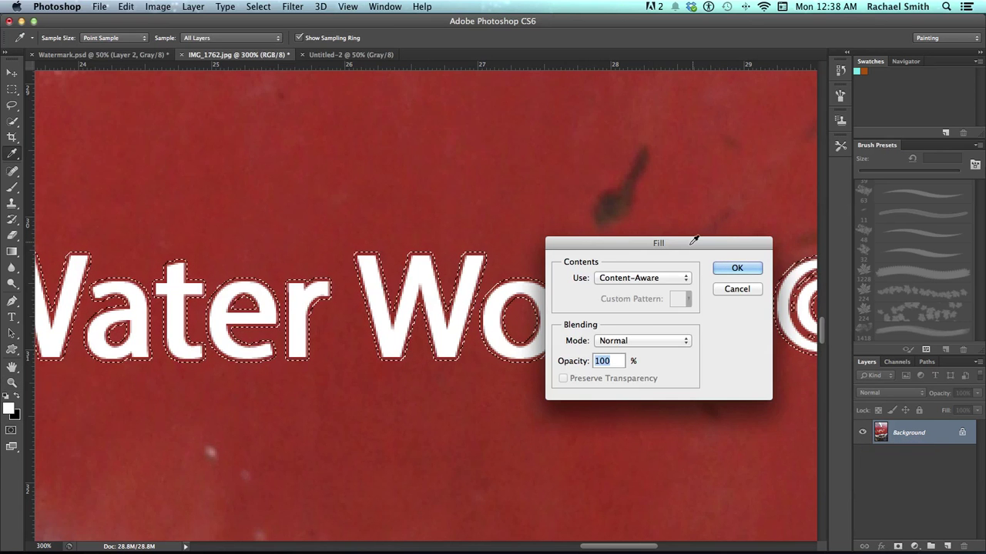
click(633, 278)
click(633, 279)
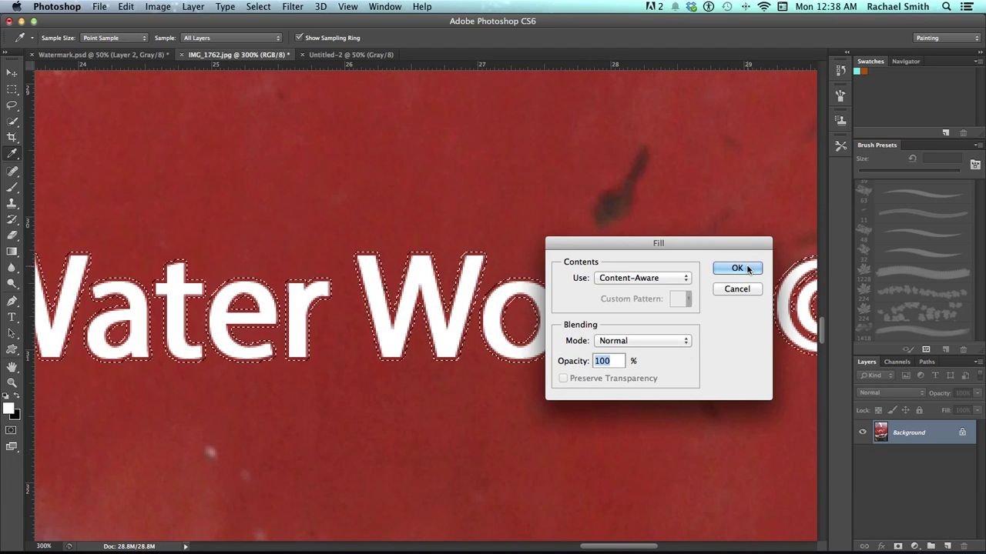
click(738, 269)
key(z)
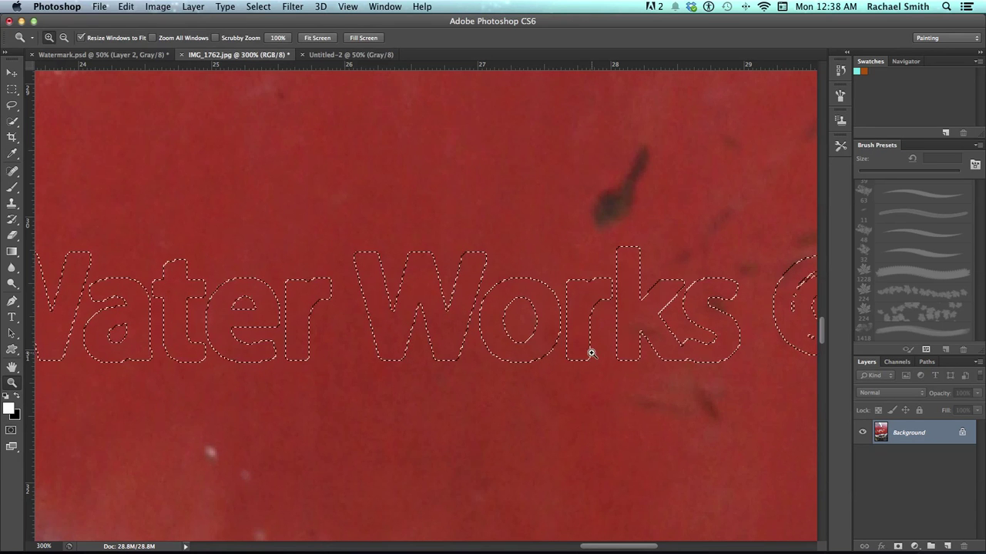
key(super+d)
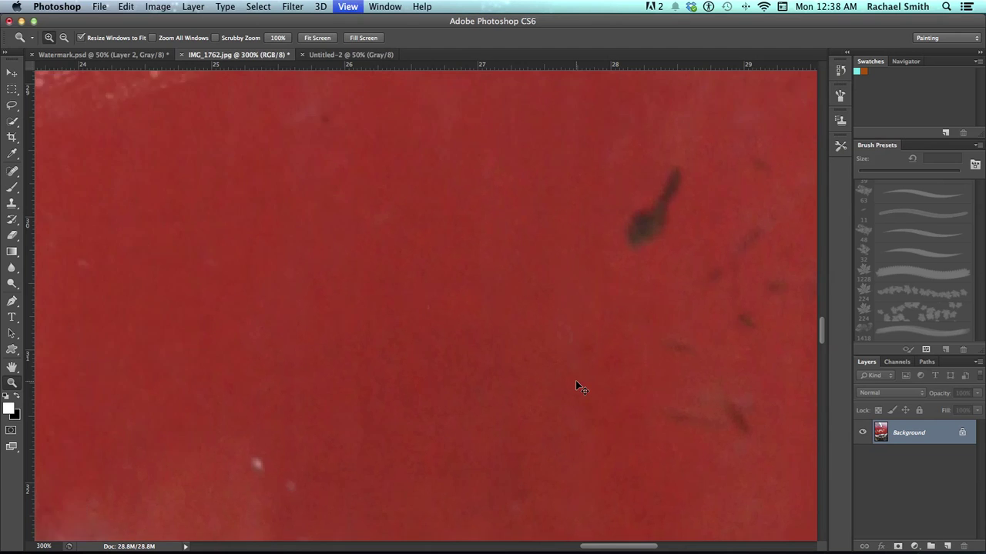
key(super+0)
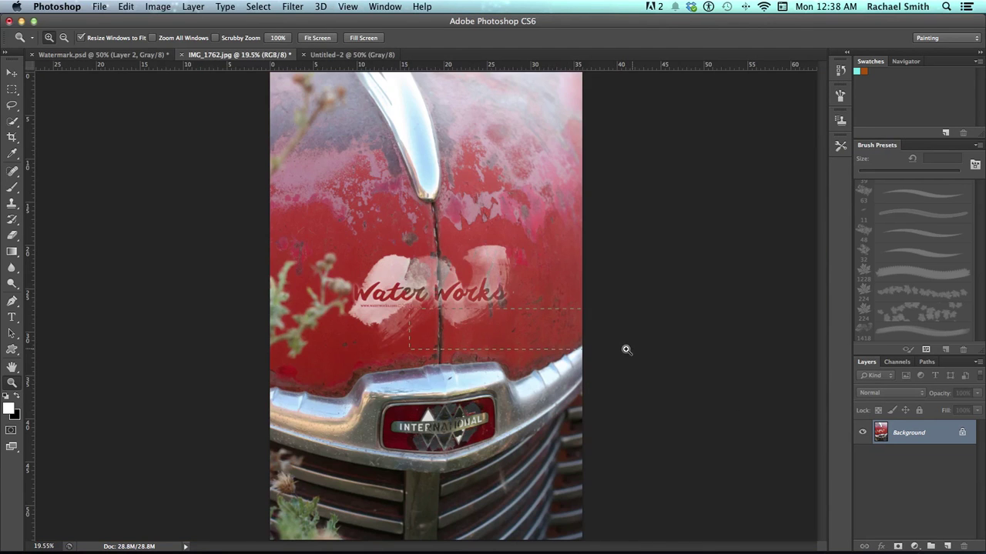
click(627, 347)
drag(579, 259, 545, 264)
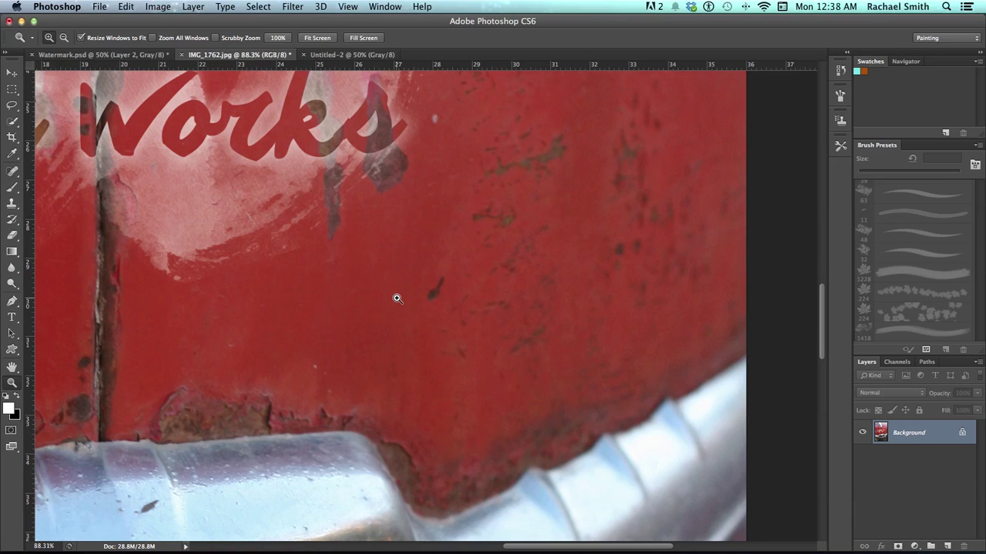
key(super+0)
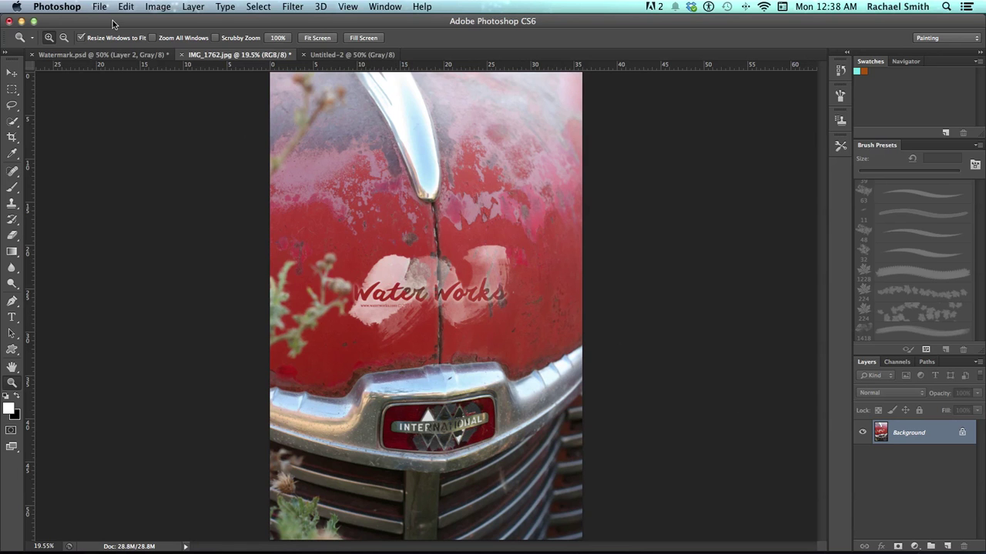
- In Watermark.psd, select the waterworks watermark brush in the Preset Manager and view the dialog for saving it as a brush set
click(99, 54)
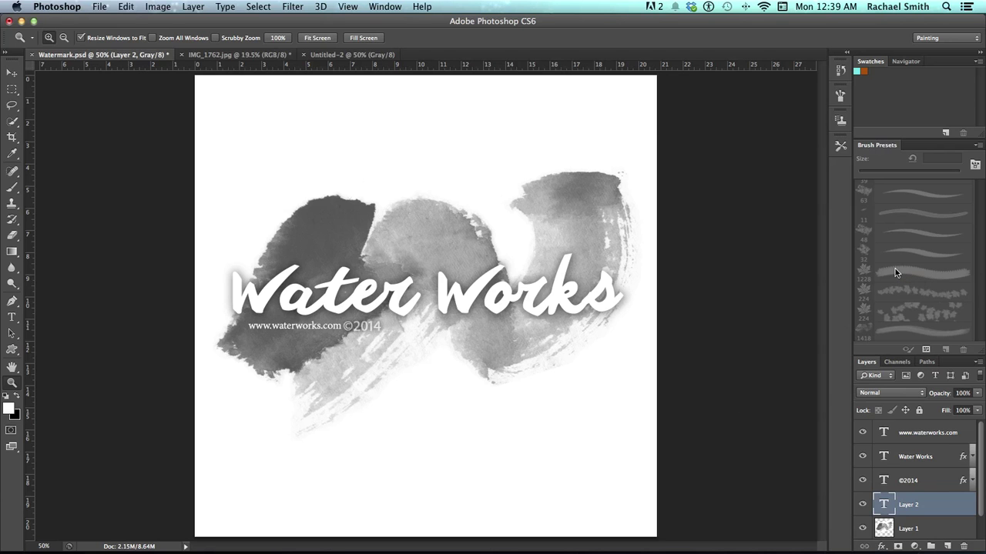
key(b)
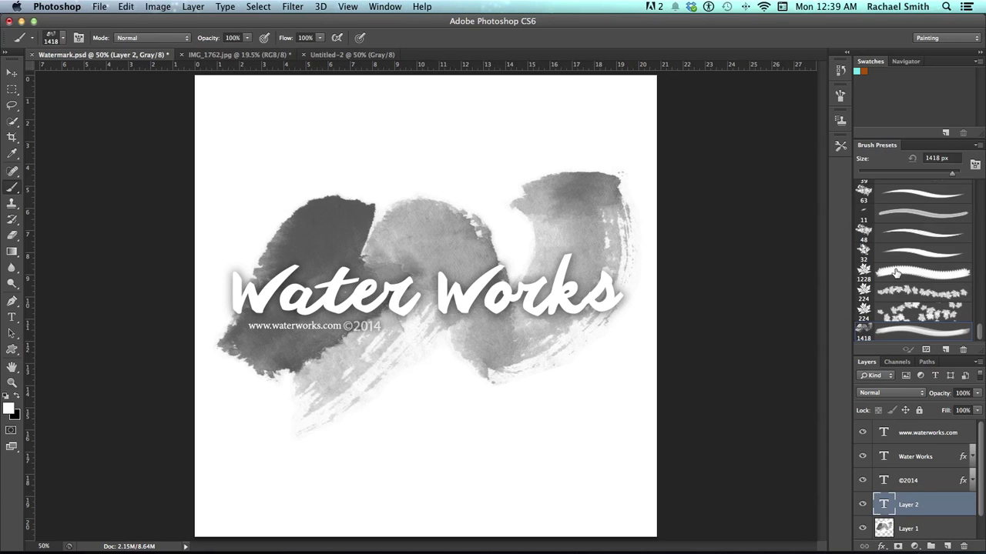
click(978, 146)
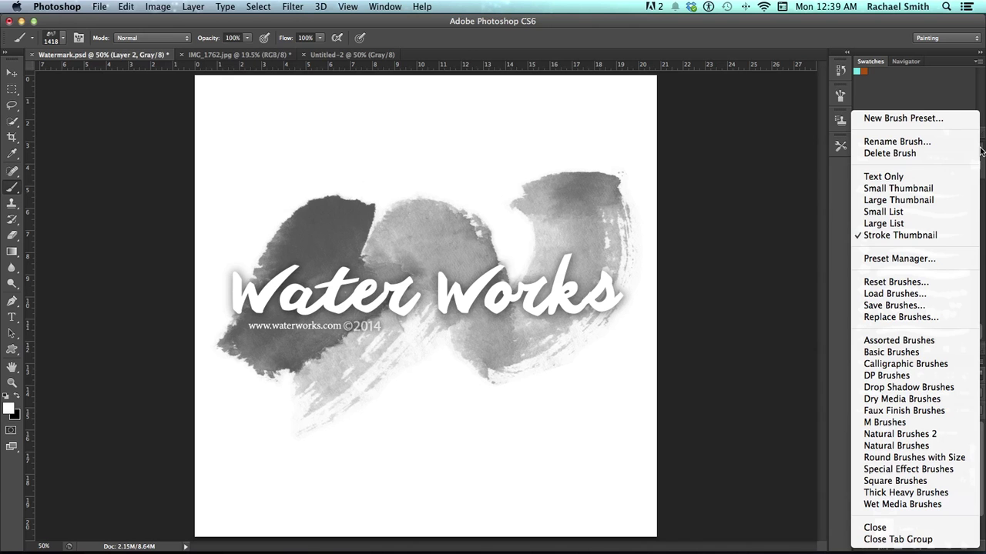
click(946, 260)
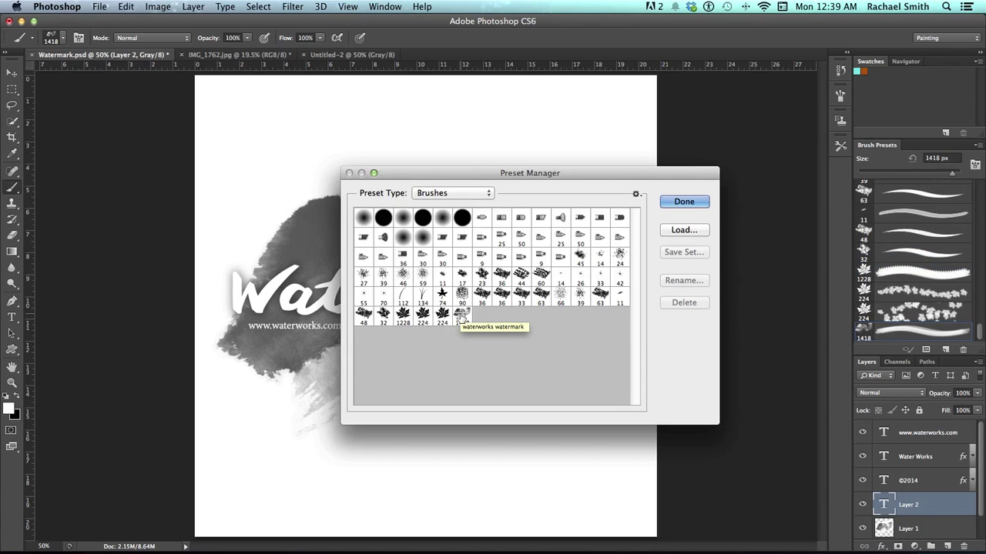
click(462, 320)
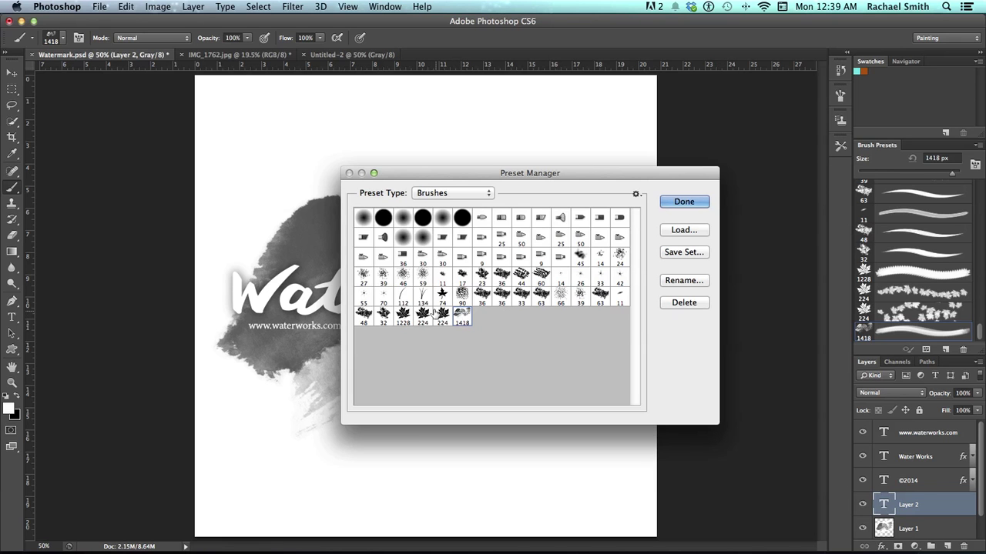
click(684, 253)
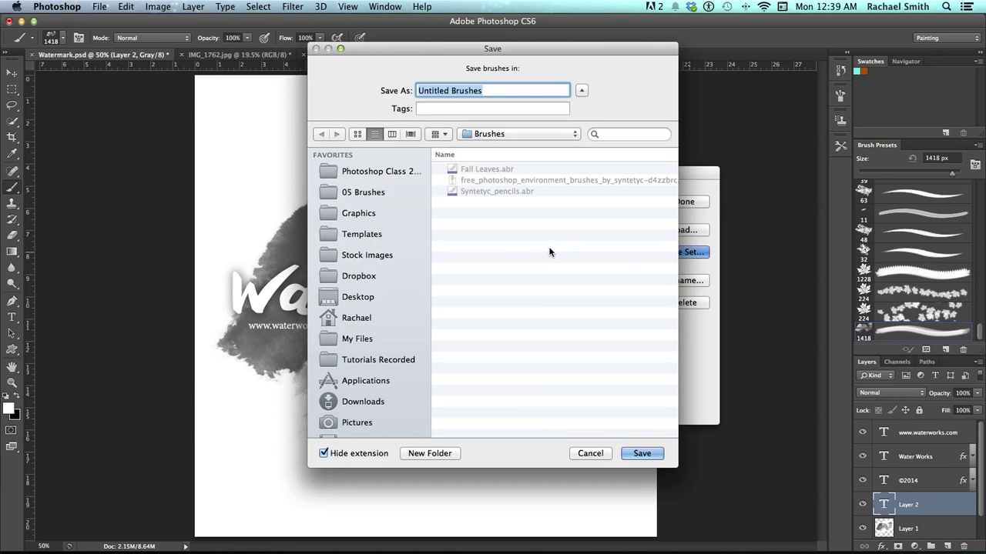
click(602, 455)
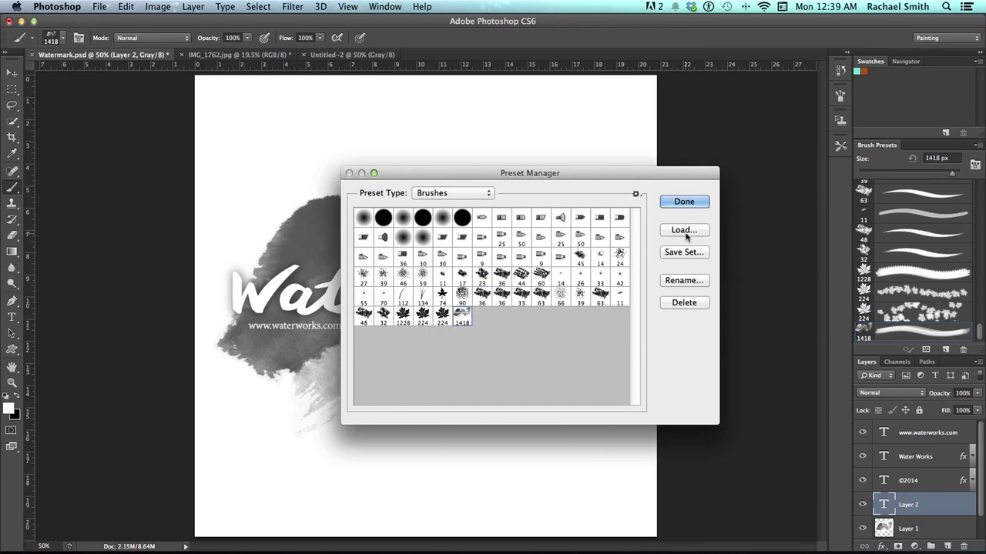
click(684, 202)
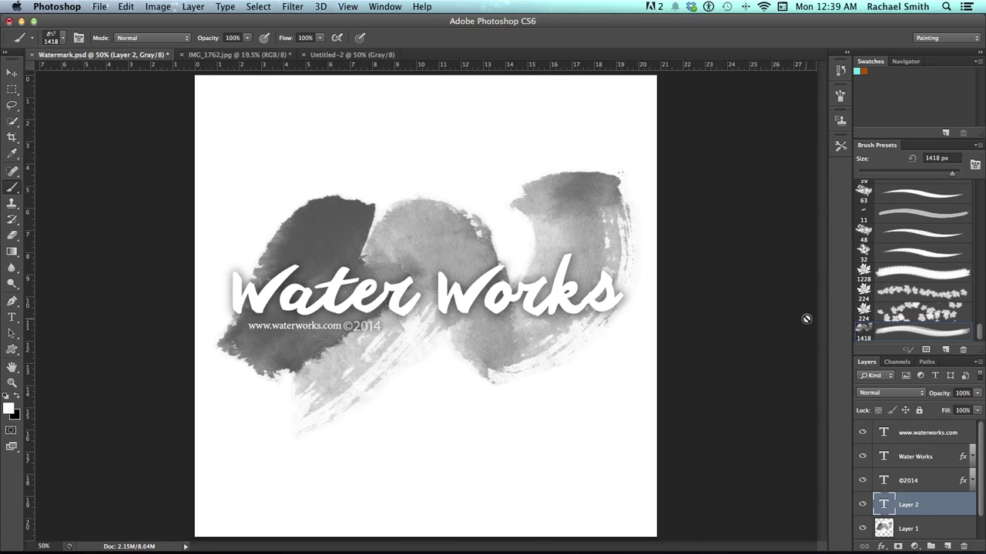
- Select Layer 1, toggle its visibility to compare the watermark with and without the brush strokes, and look at its opacity setting
click(893, 527)
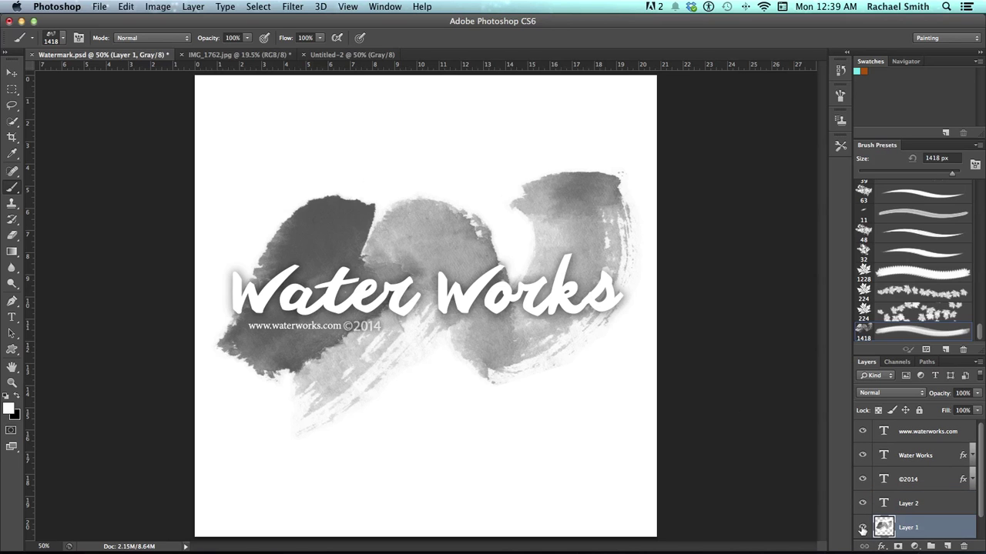
click(861, 528)
click(861, 528)
click(978, 393)
drag(976, 405, 963, 408)
key(Escape)
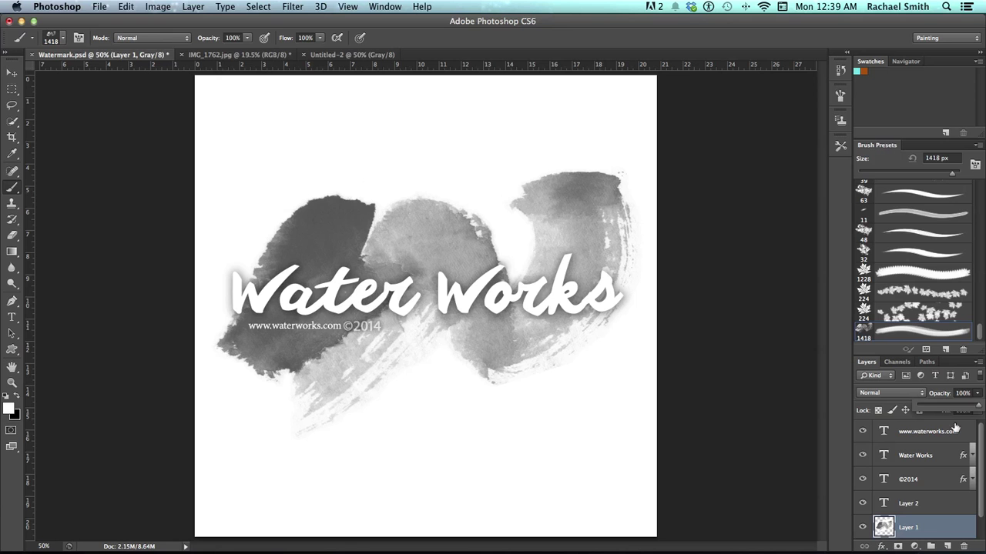
click(862, 528)
click(862, 528)
drag(895, 529, 904, 487)
drag(902, 458, 204, 13)
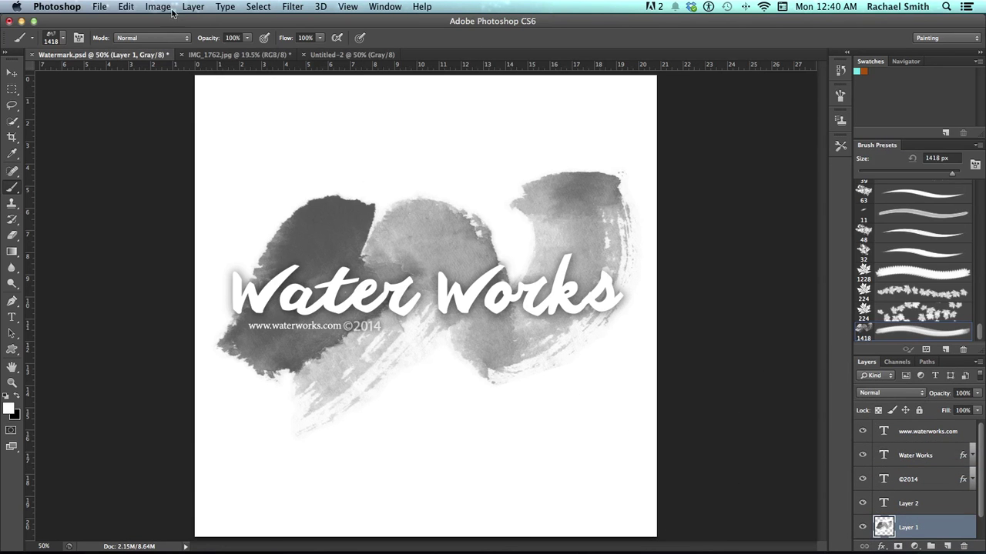
- Try lightening Layer 1's grey brush strokes with the black output level of a Levels adjustment
click(127, 6)
mouse_move(162, 6)
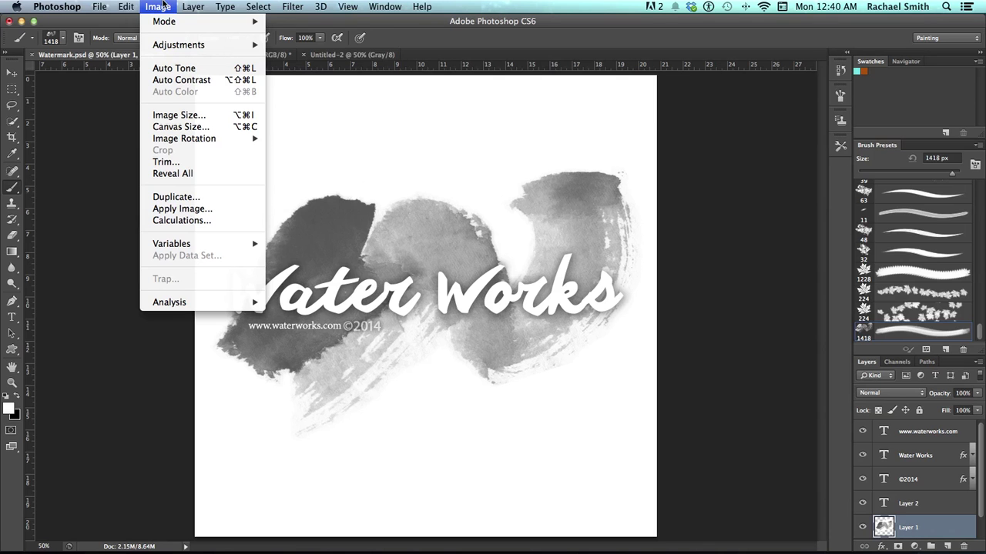
mouse_move(178, 45)
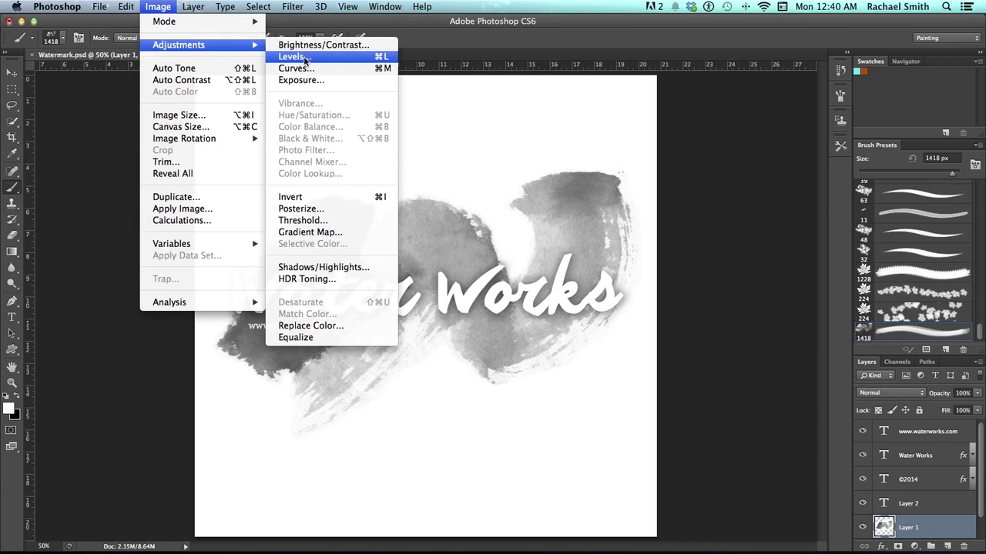
click(289, 83)
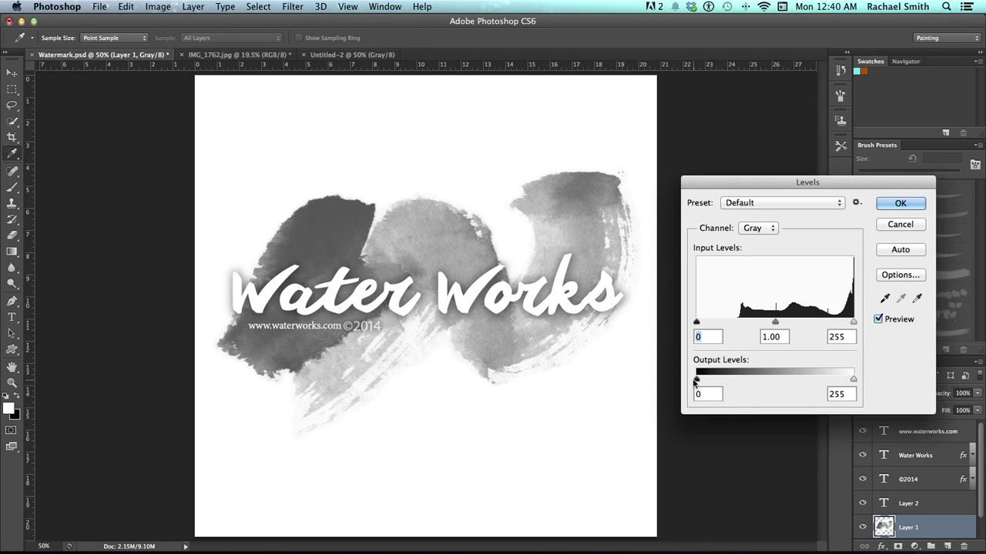
drag(696, 381, 673, 385)
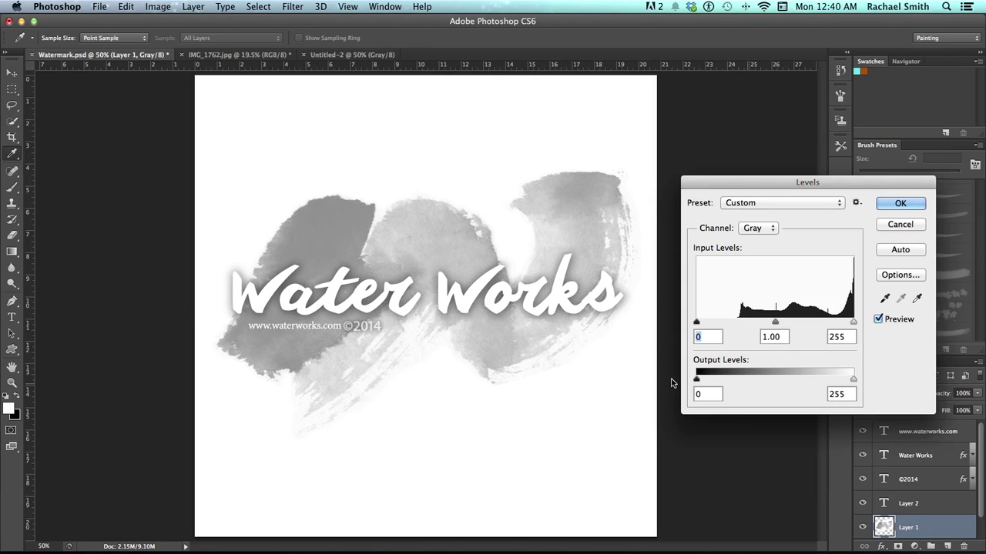
click(897, 202)
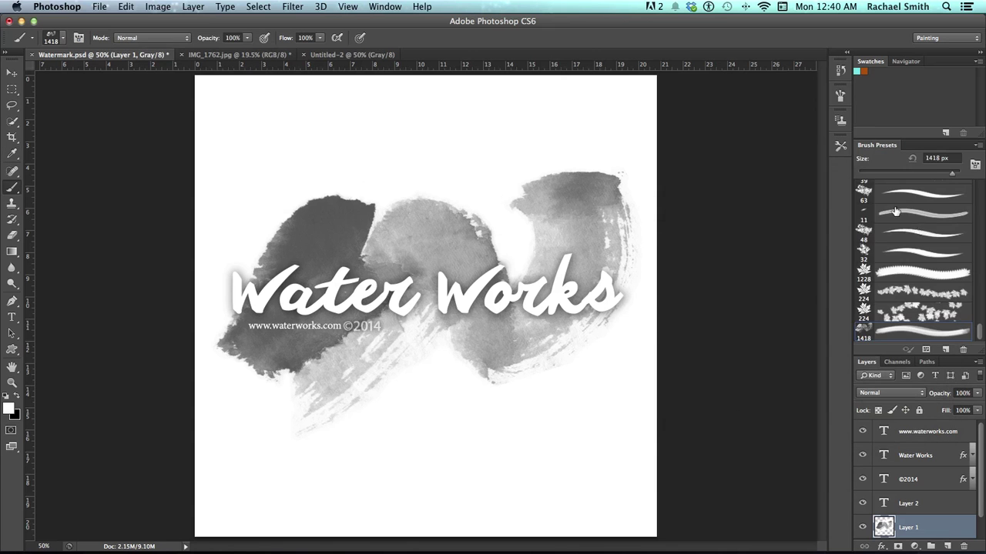